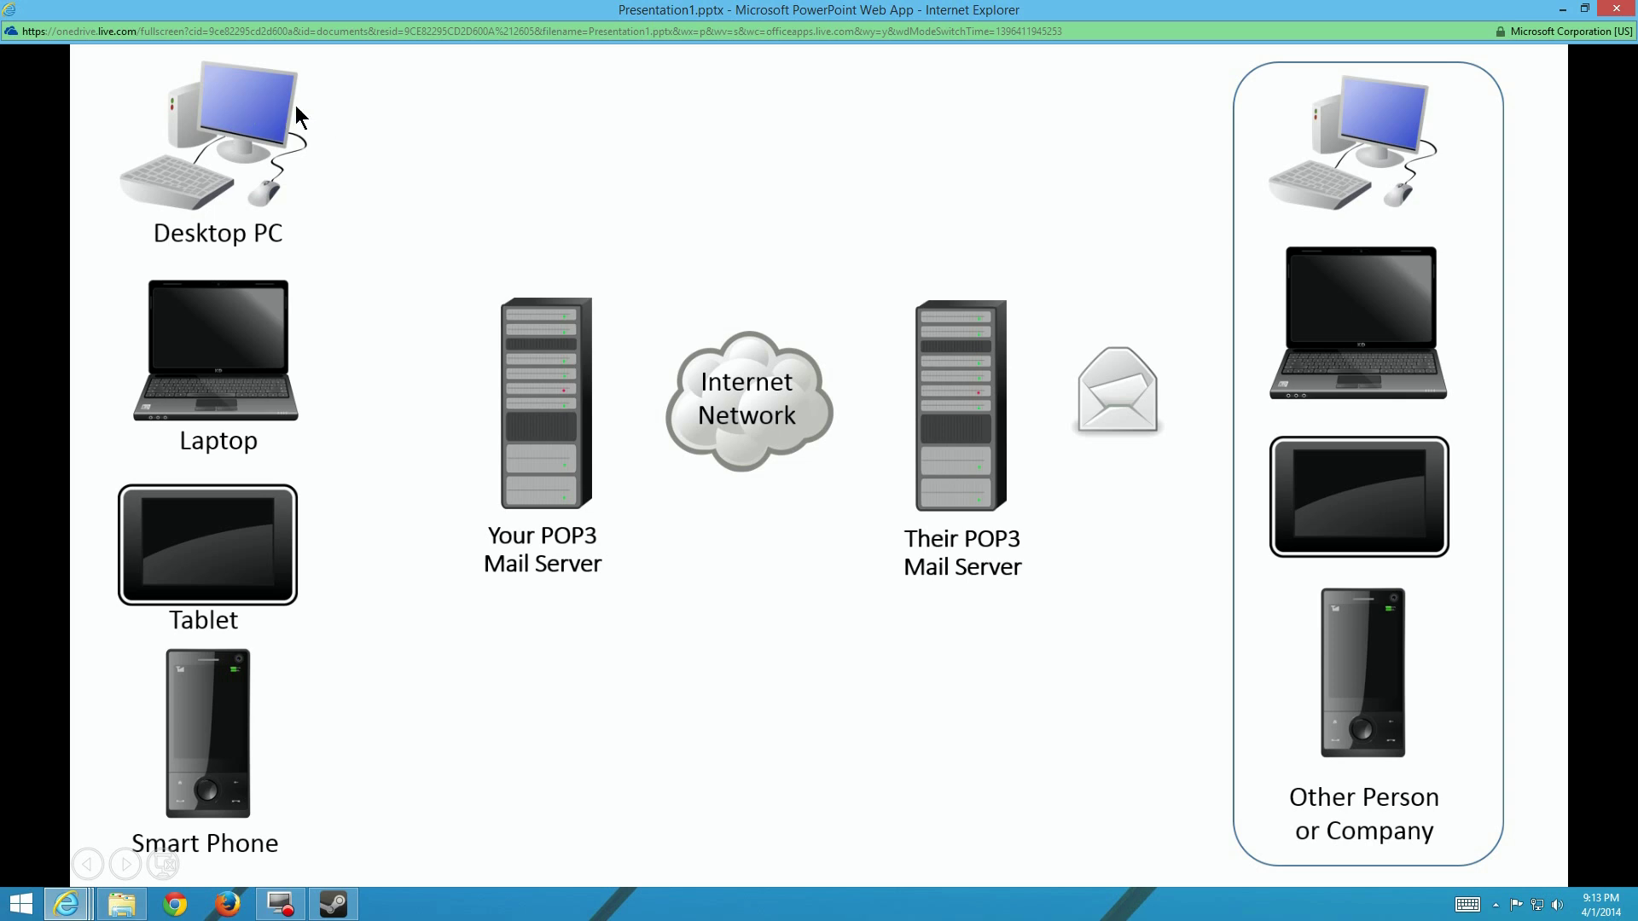
Step: Play the arrows from Desktop PC, Laptop, Tablet and Smart Phone to the POP3 server, then show the IMAP slide
click(253, 114)
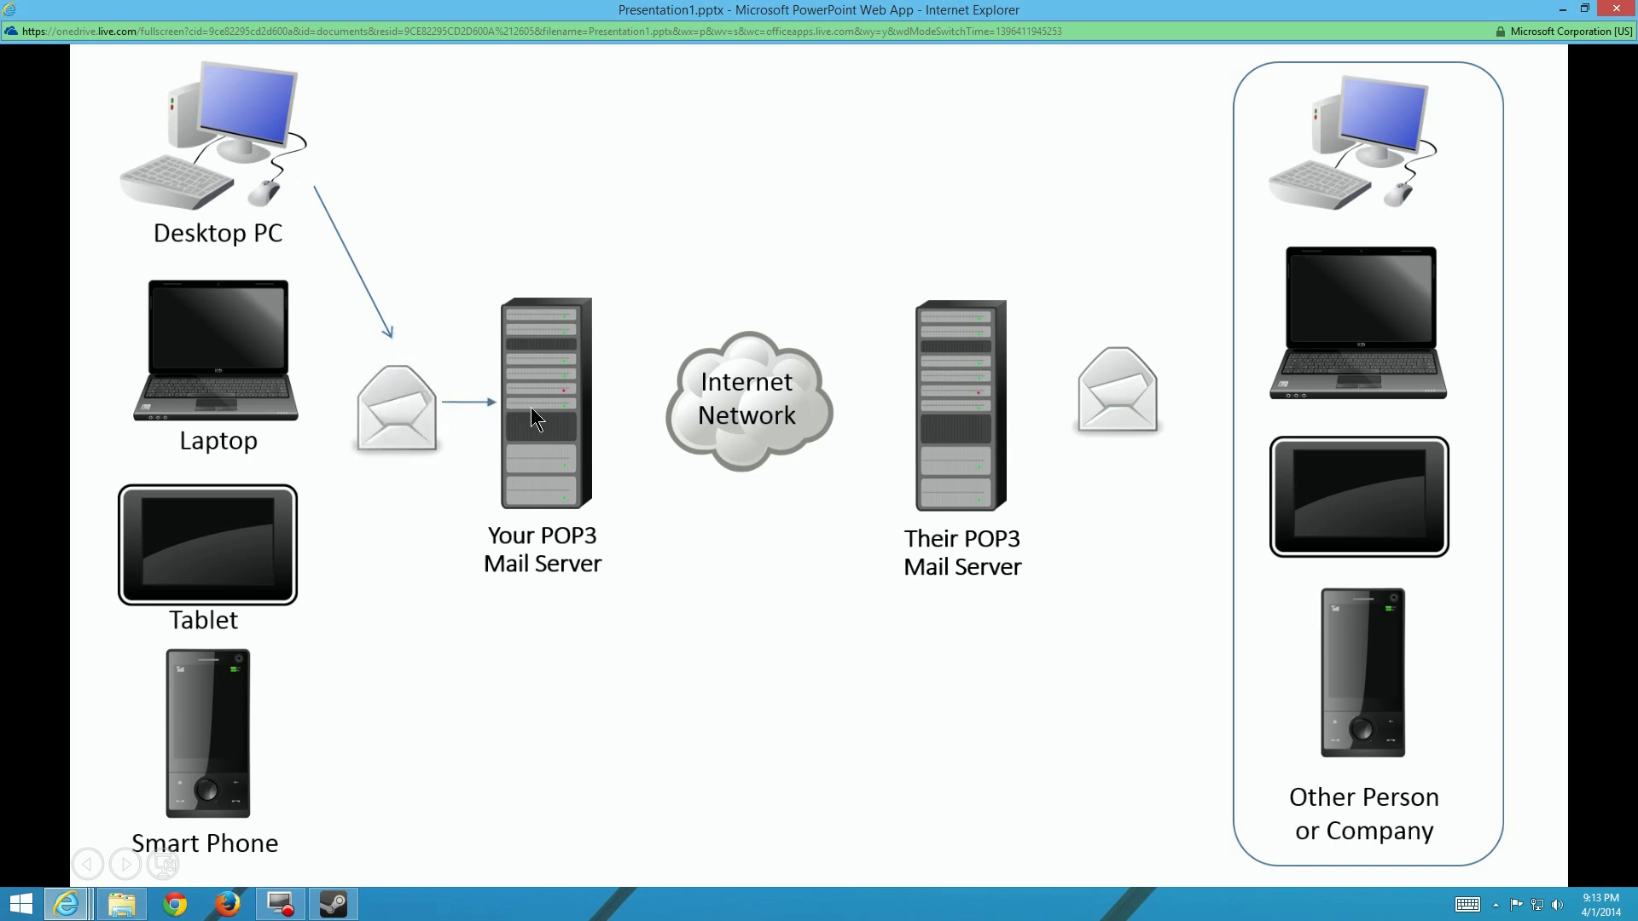
click(531, 407)
click(191, 519)
click(228, 739)
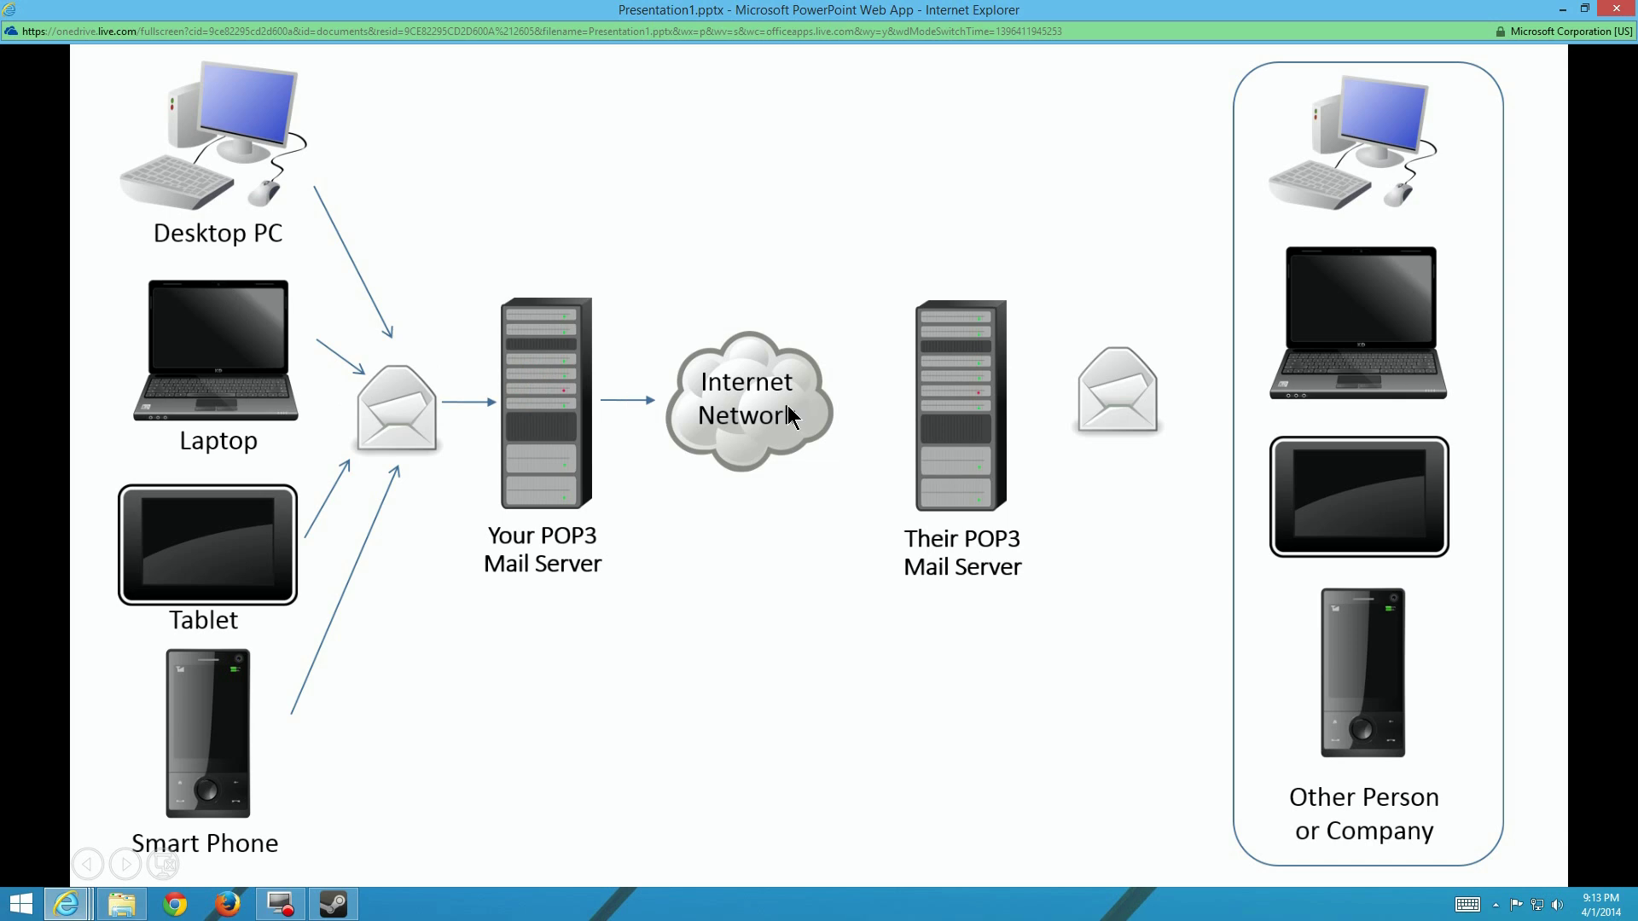
click(744, 394)
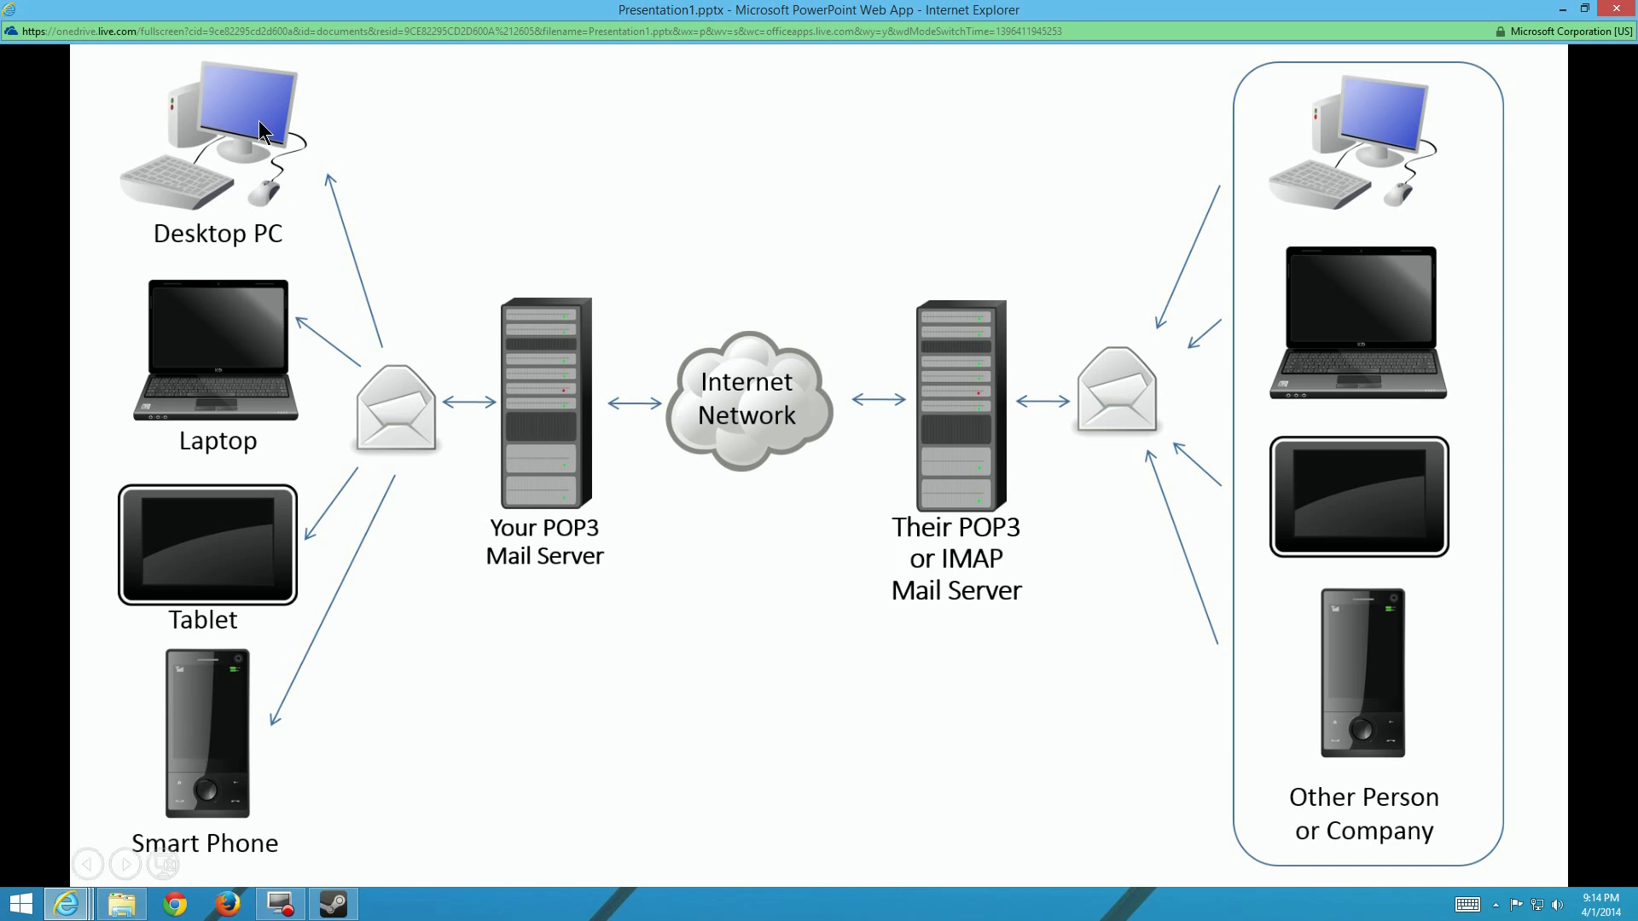
click(207, 353)
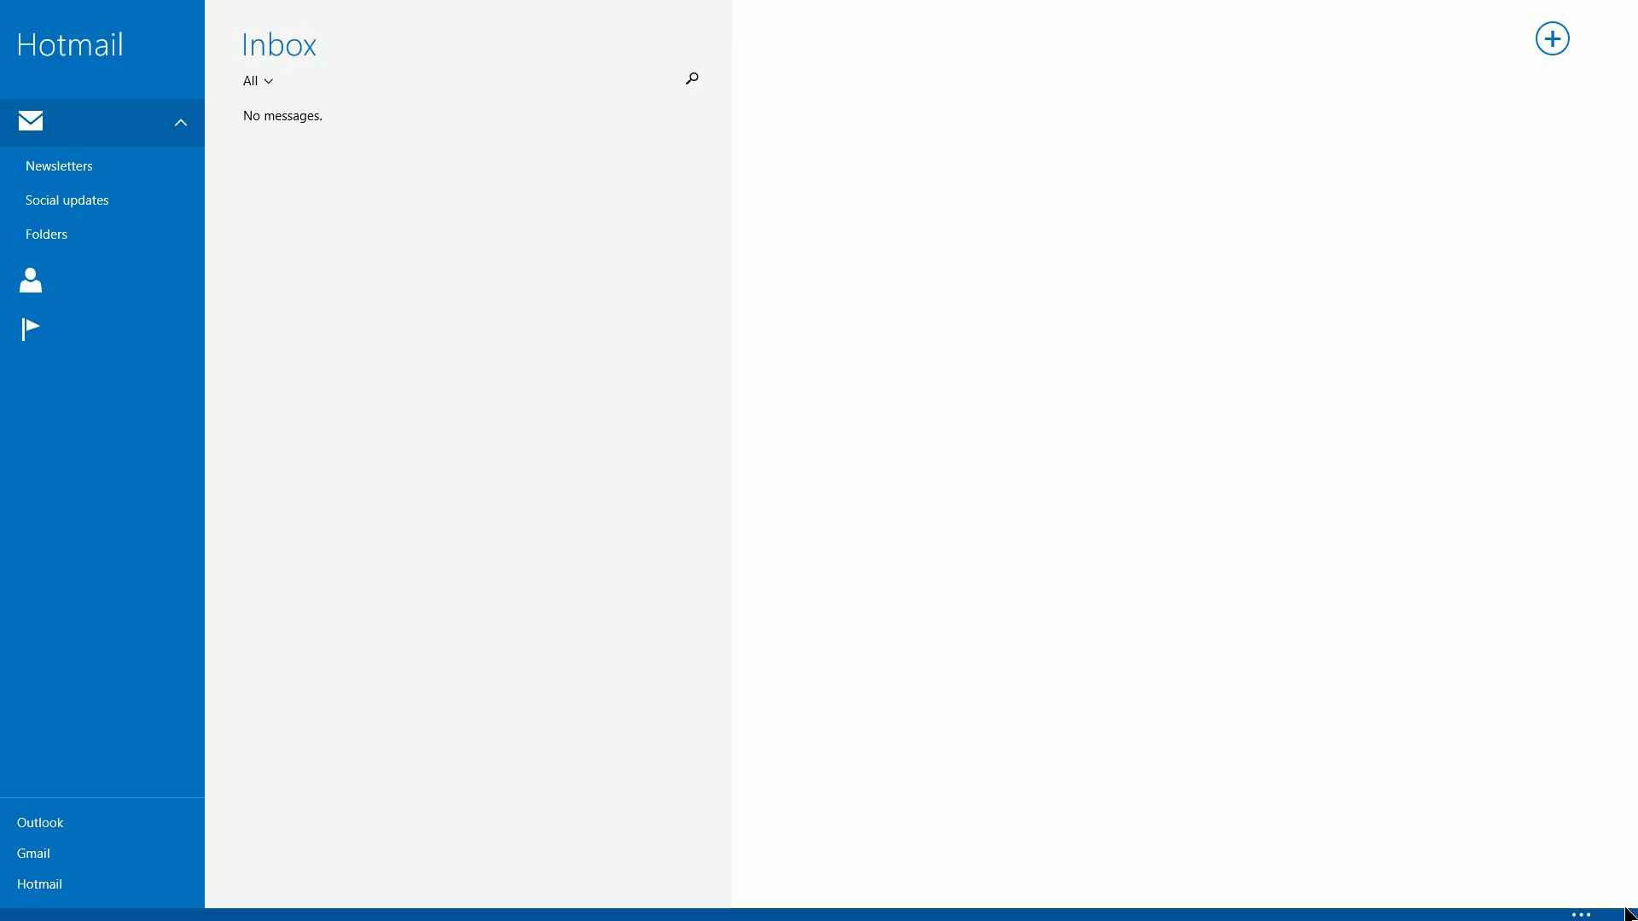
Step: Add an Other account in Mail via Settings > Accounts, then open 'Learn about using other account types'
mouse_move(1619, 862)
click(1615, 789)
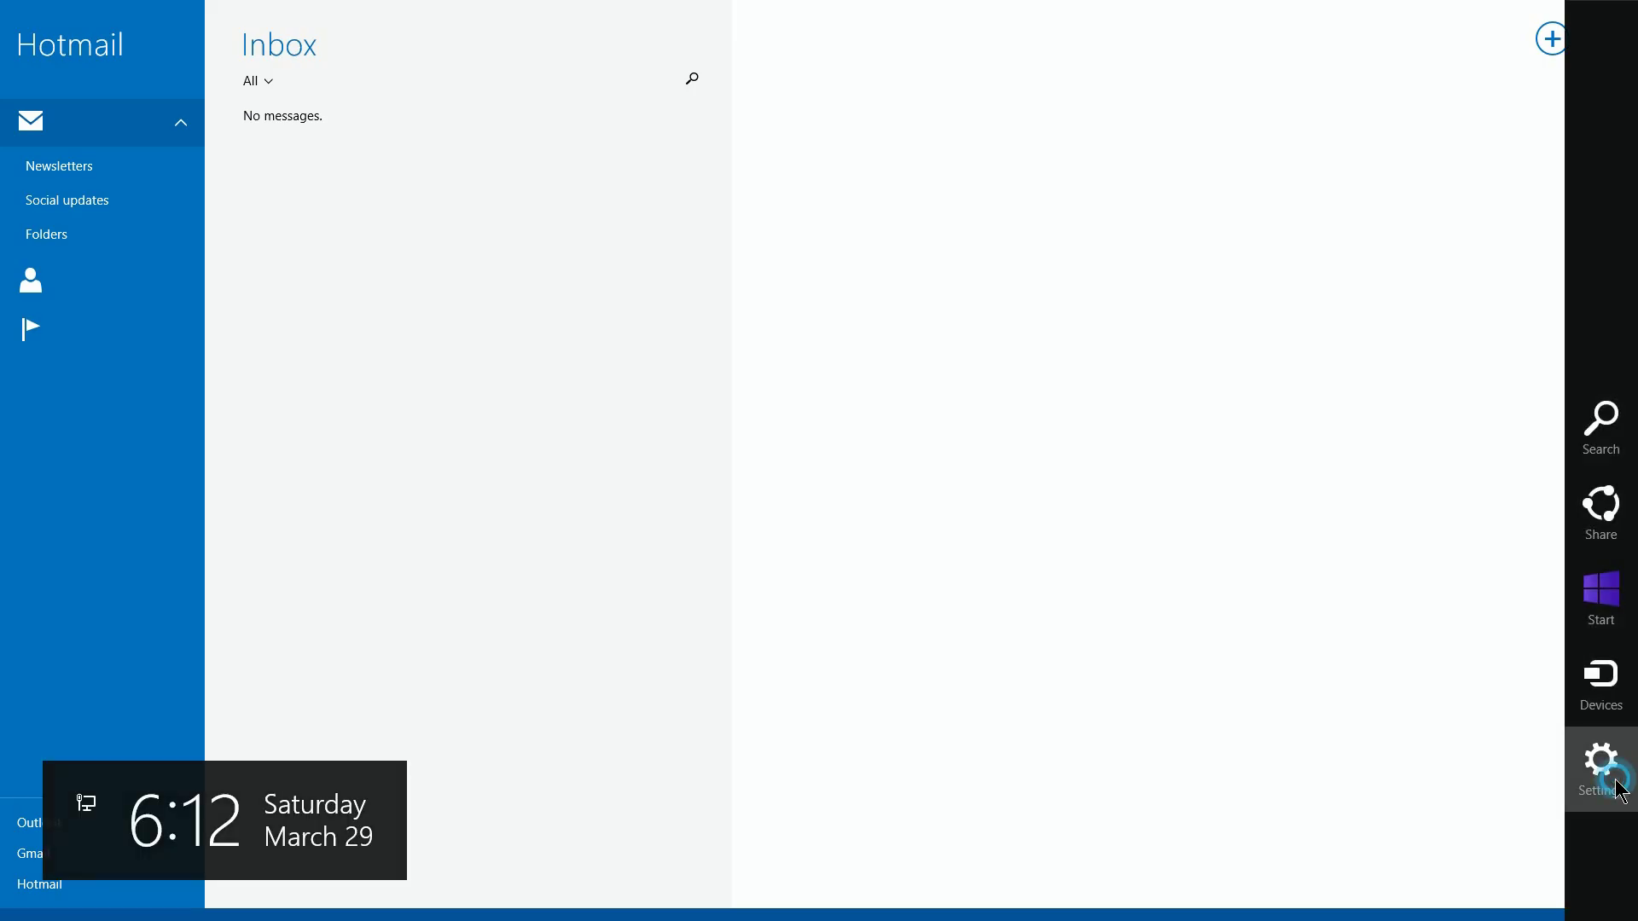
click(1427, 140)
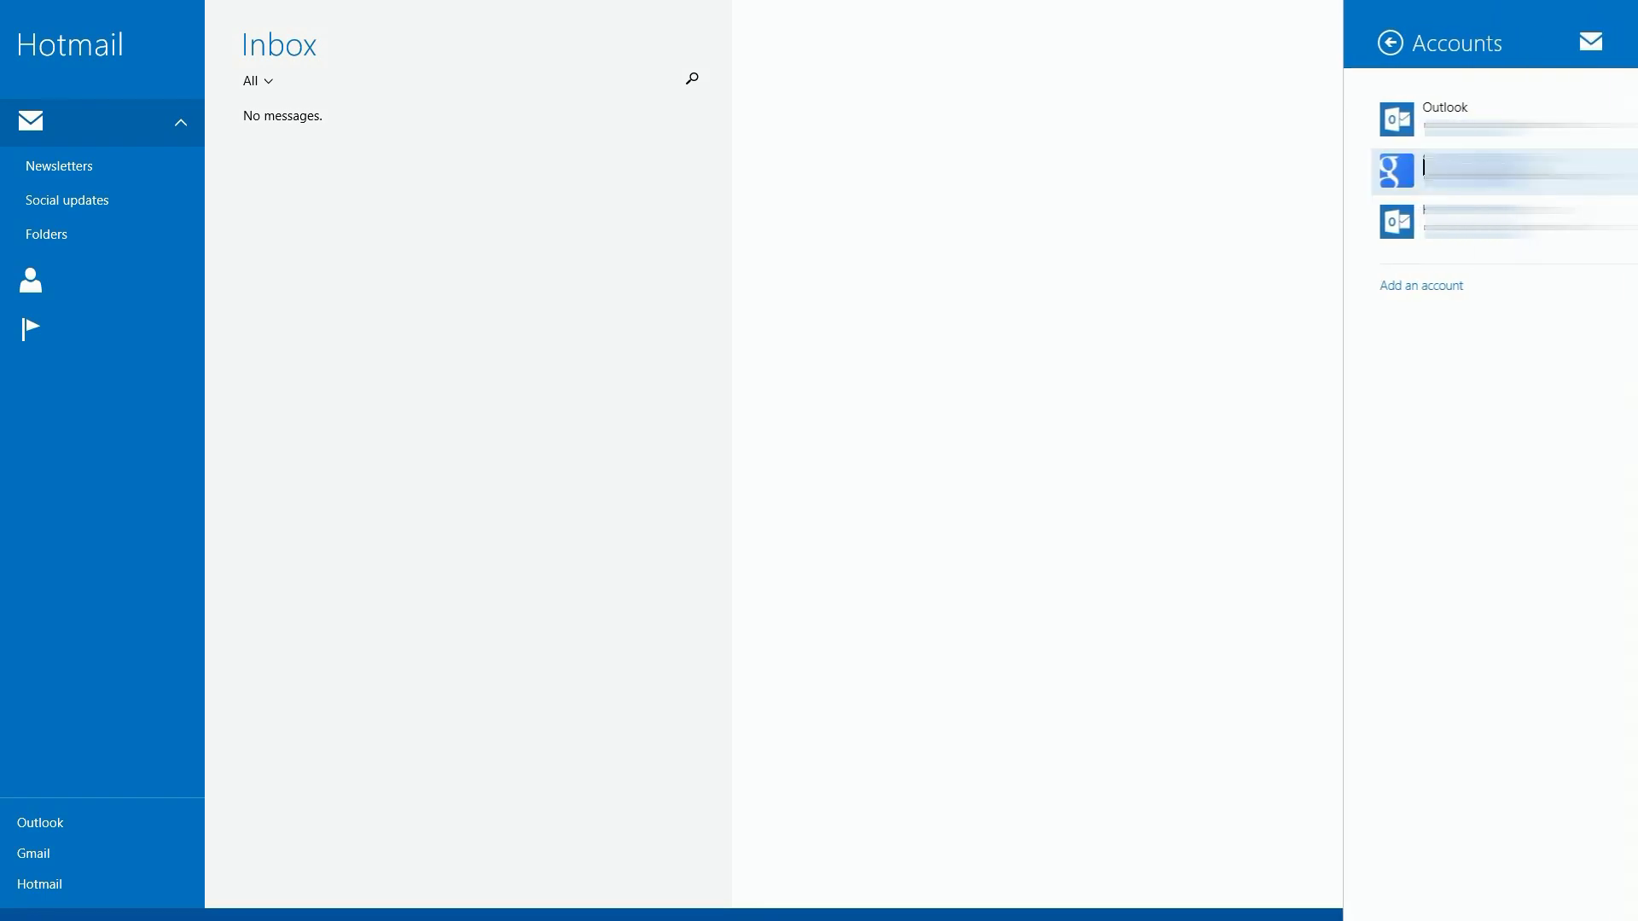
click(1408, 285)
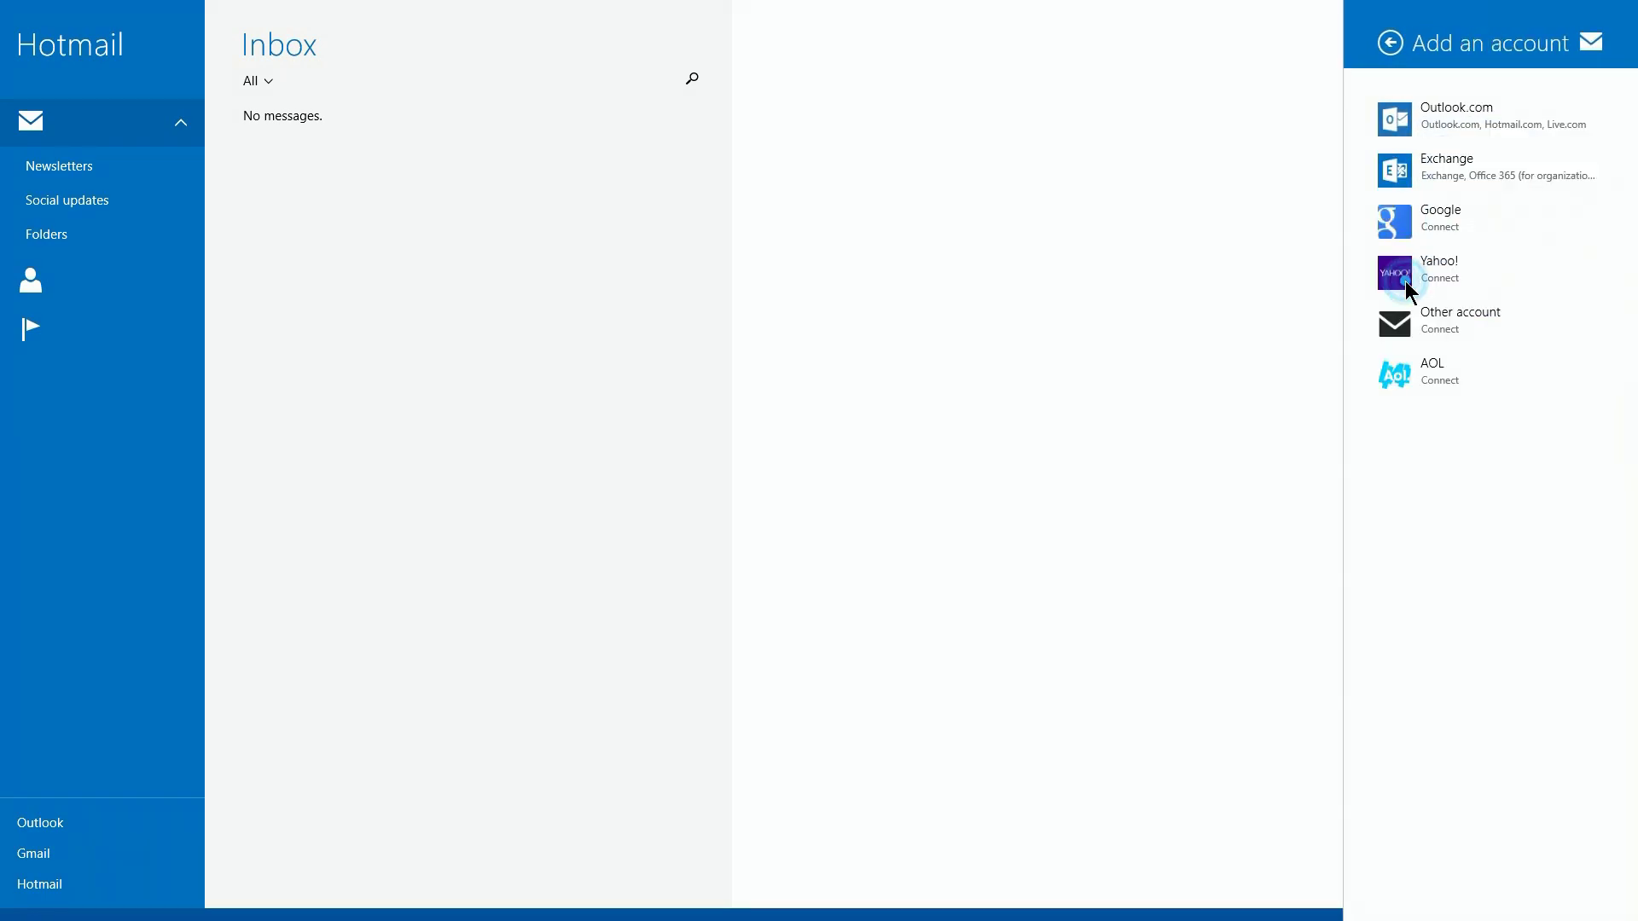
click(1459, 327)
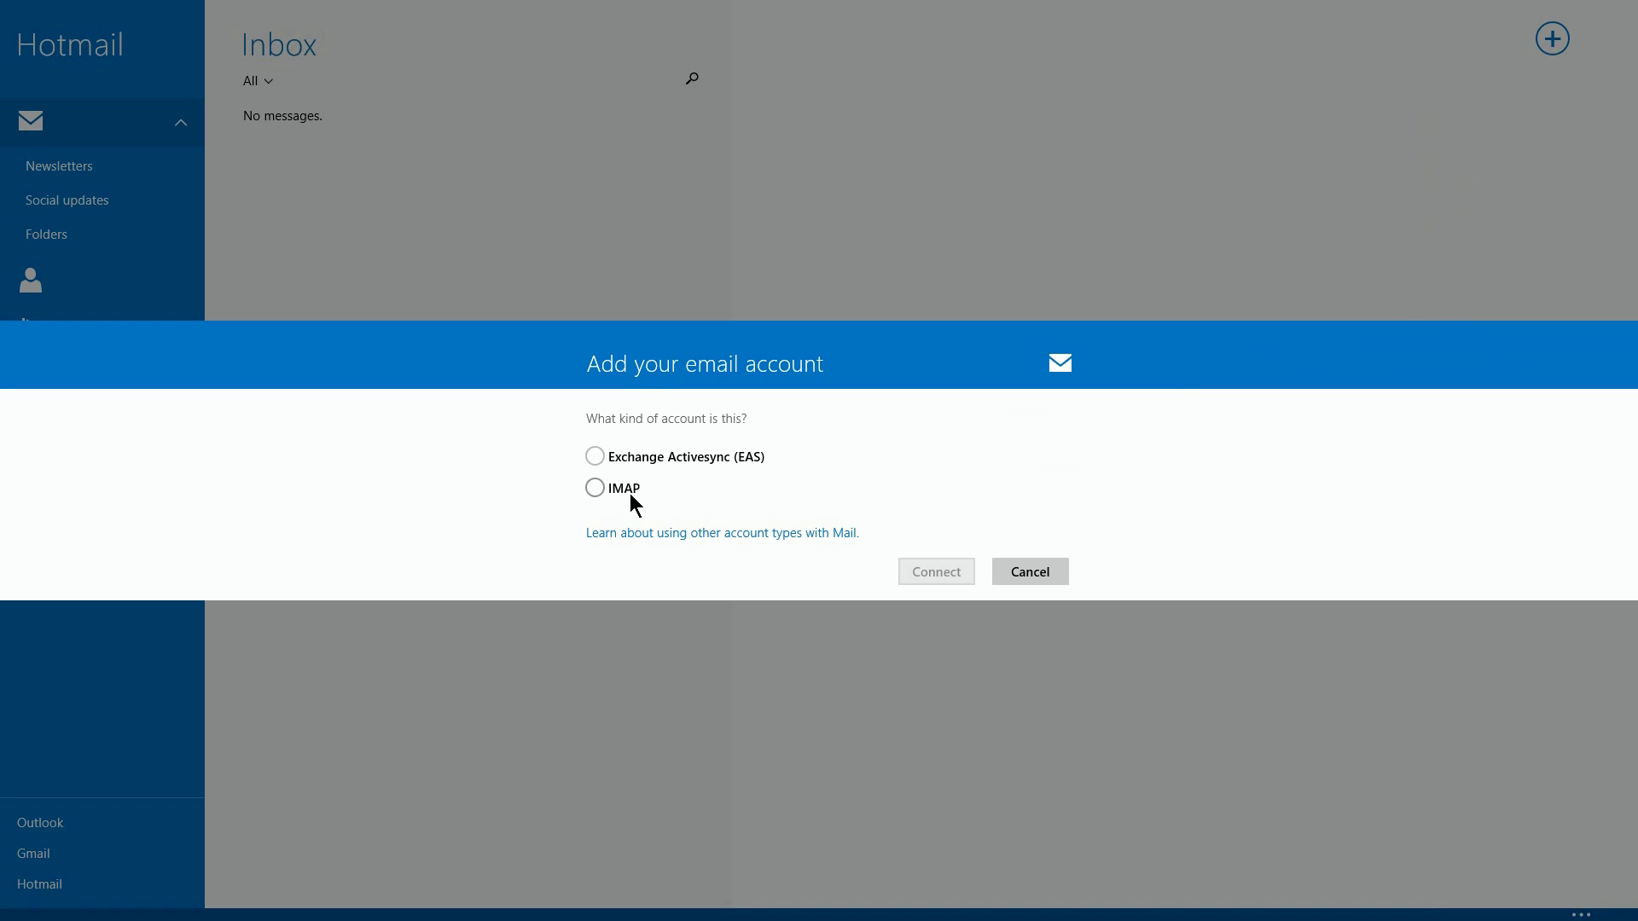
click(792, 534)
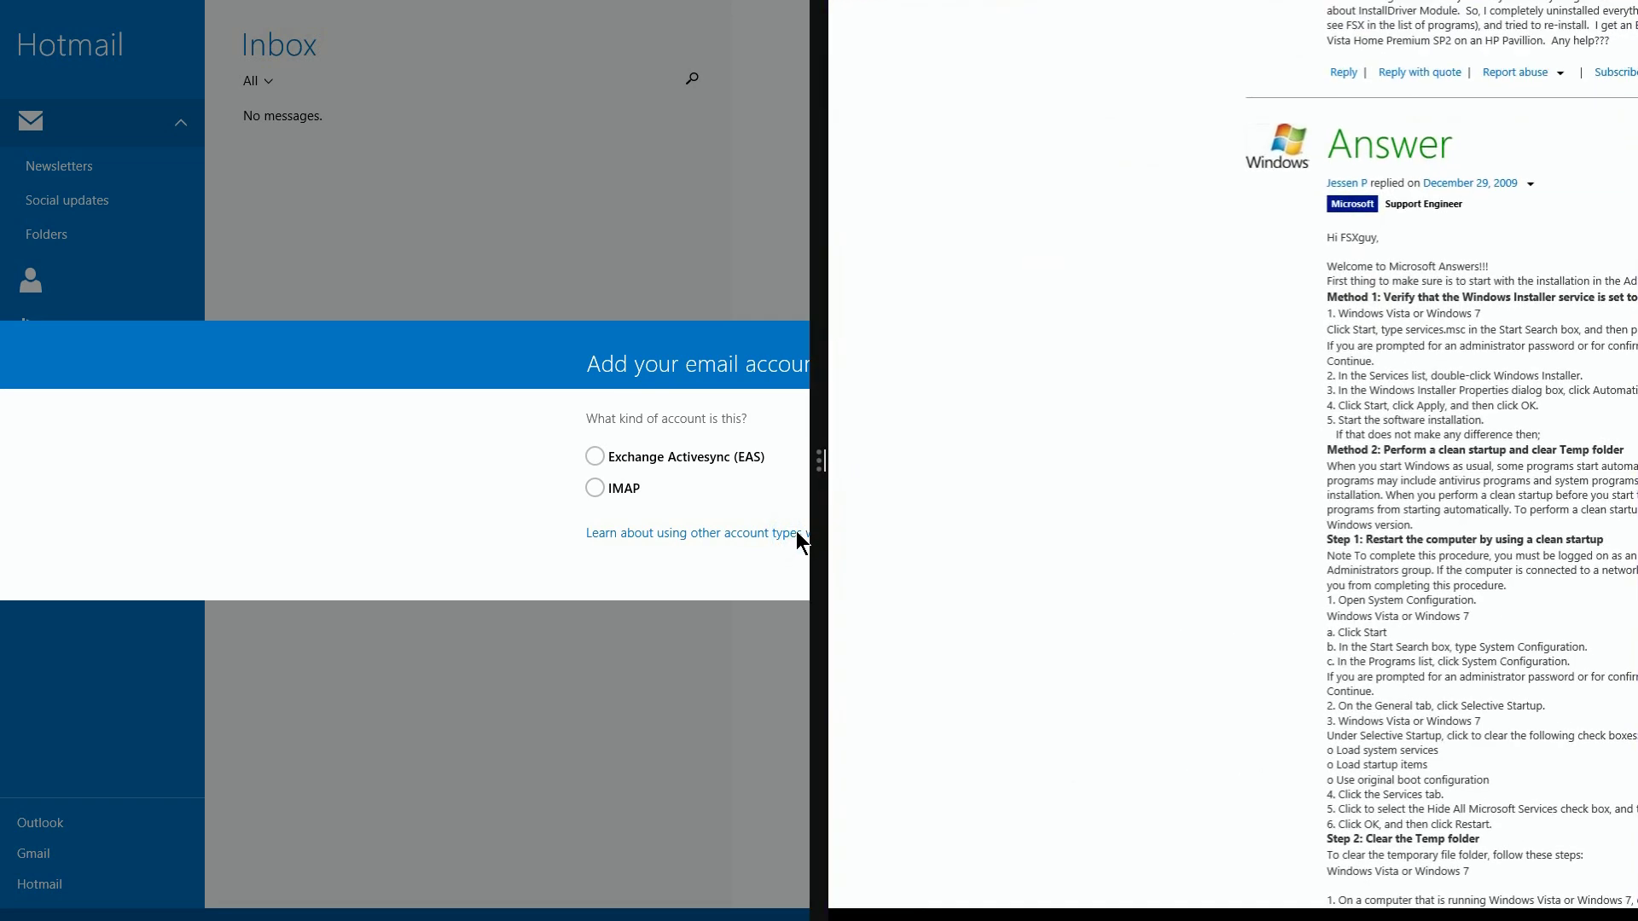
Step: Close Mail to show the browser full screen; highlight the POP title and 'Mail doesn't support POP'
drag(818, 512, 8, 439)
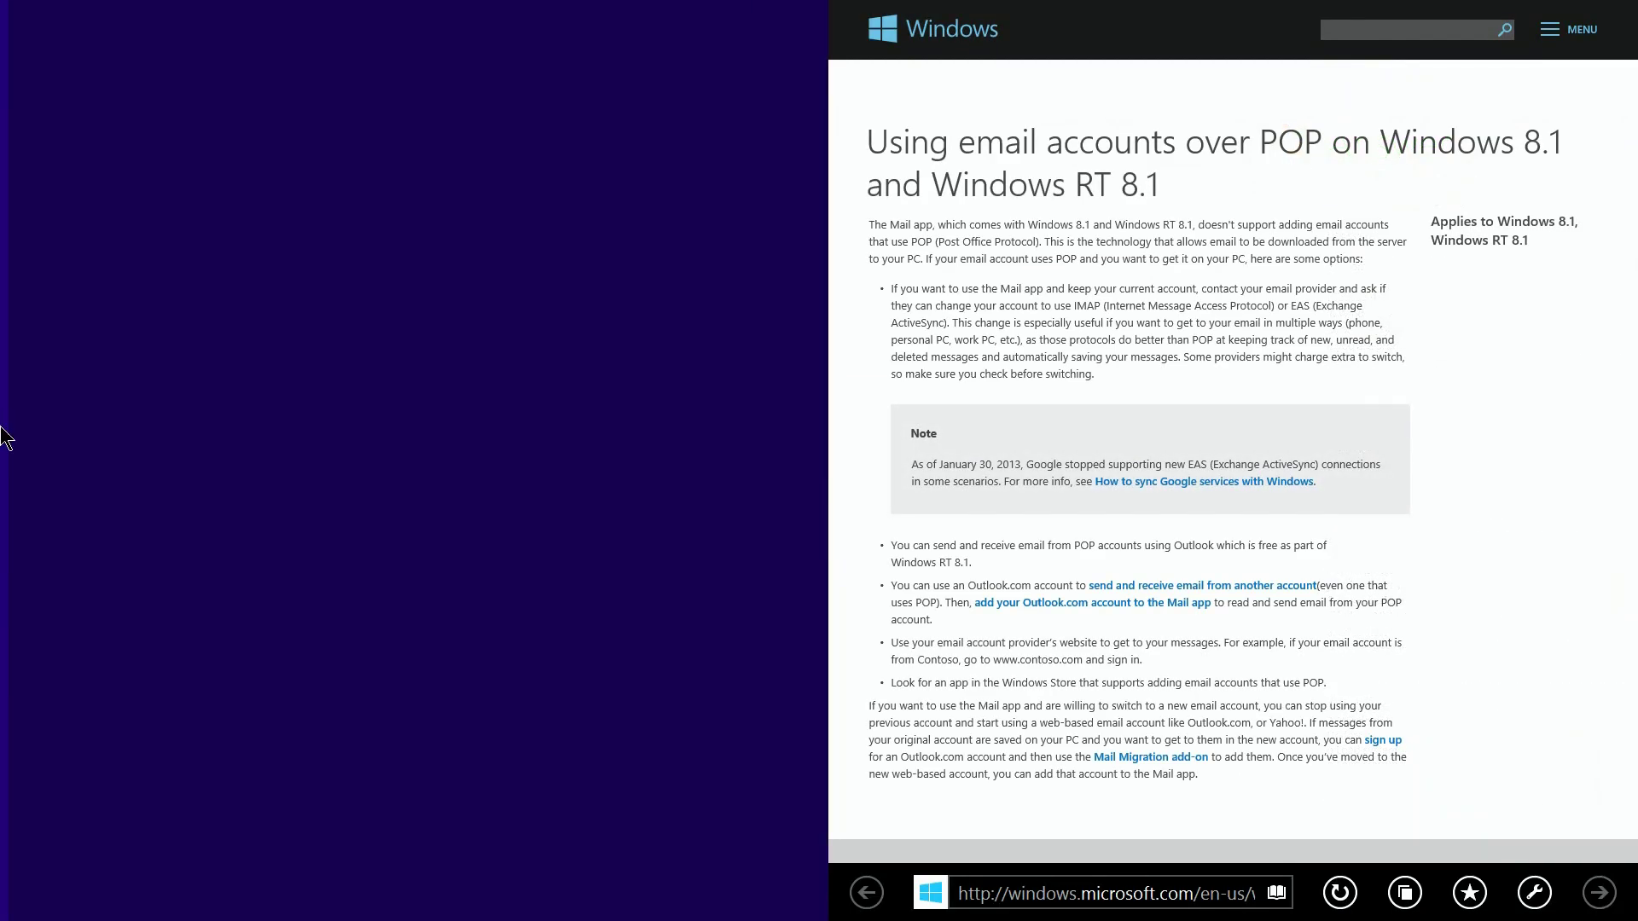
drag(711, 171, 843, 169)
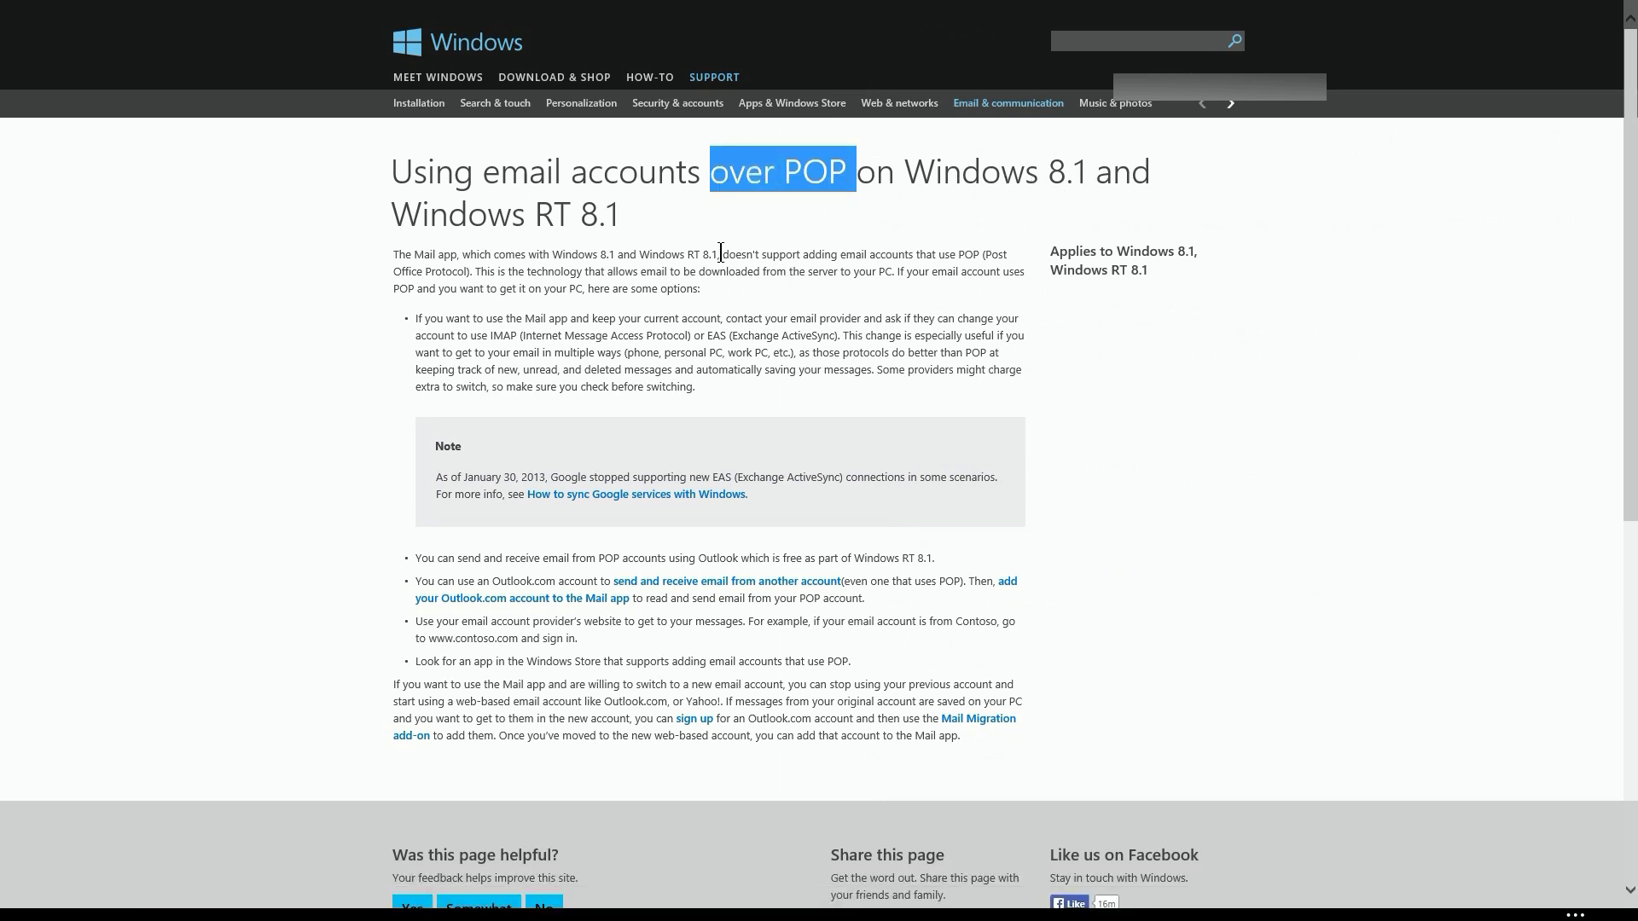
drag(720, 254, 898, 280)
click(586, 270)
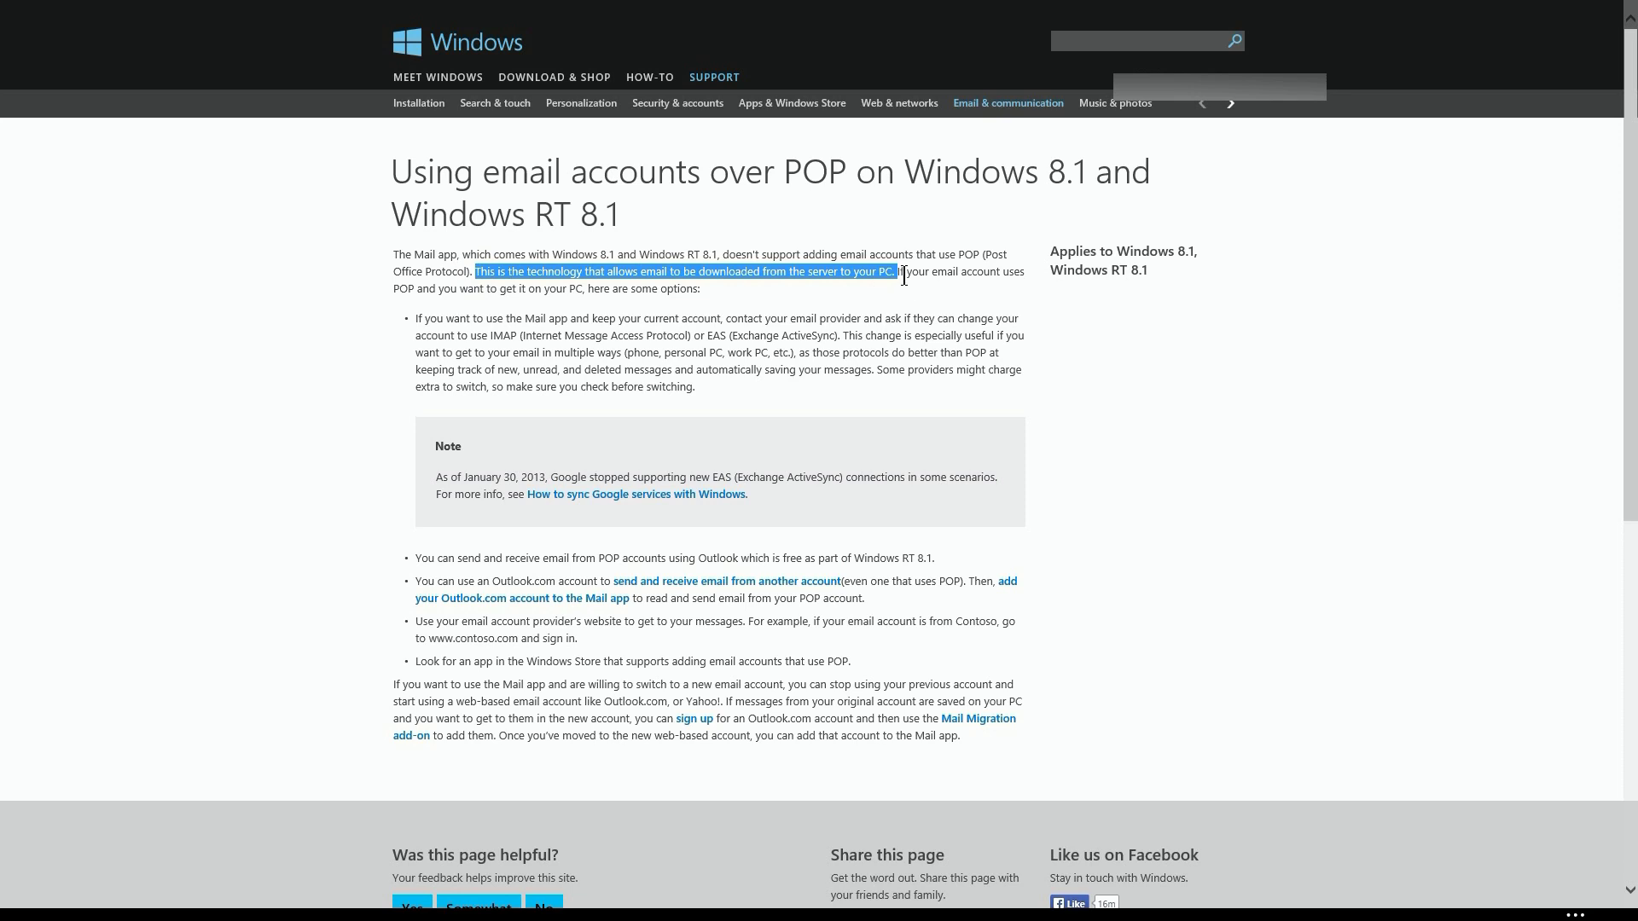
click(899, 270)
drag(899, 270, 701, 290)
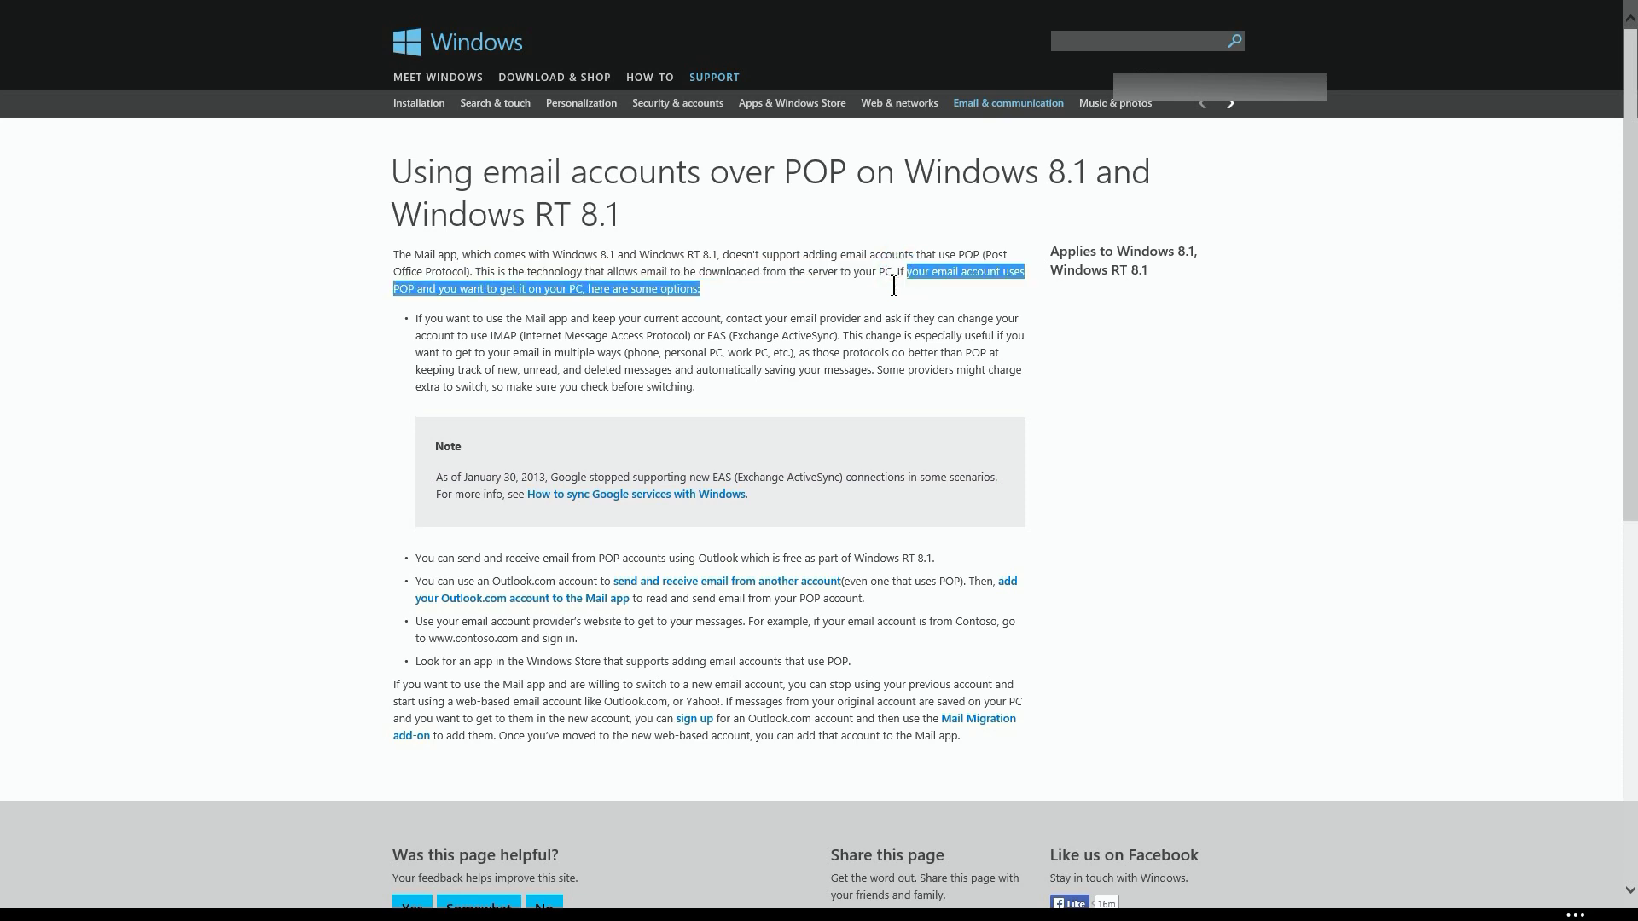
click(526, 328)
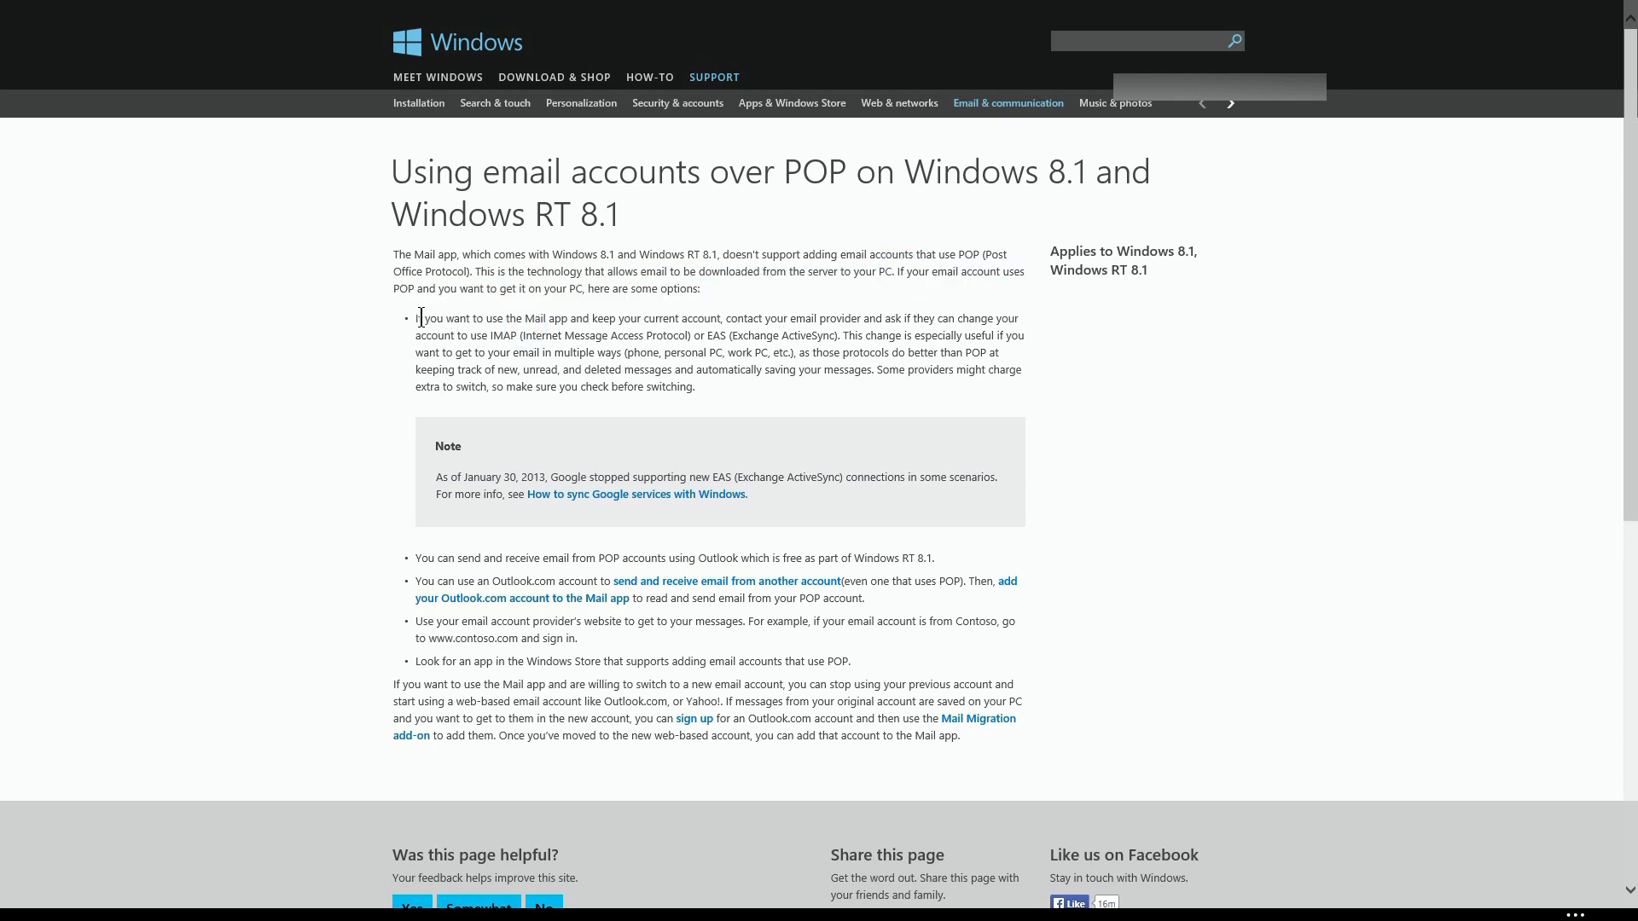
Step: Highlight the IMAP/EAS bullet, why it's useful, and that some providers might charge extra to switch
drag(421, 317, 715, 336)
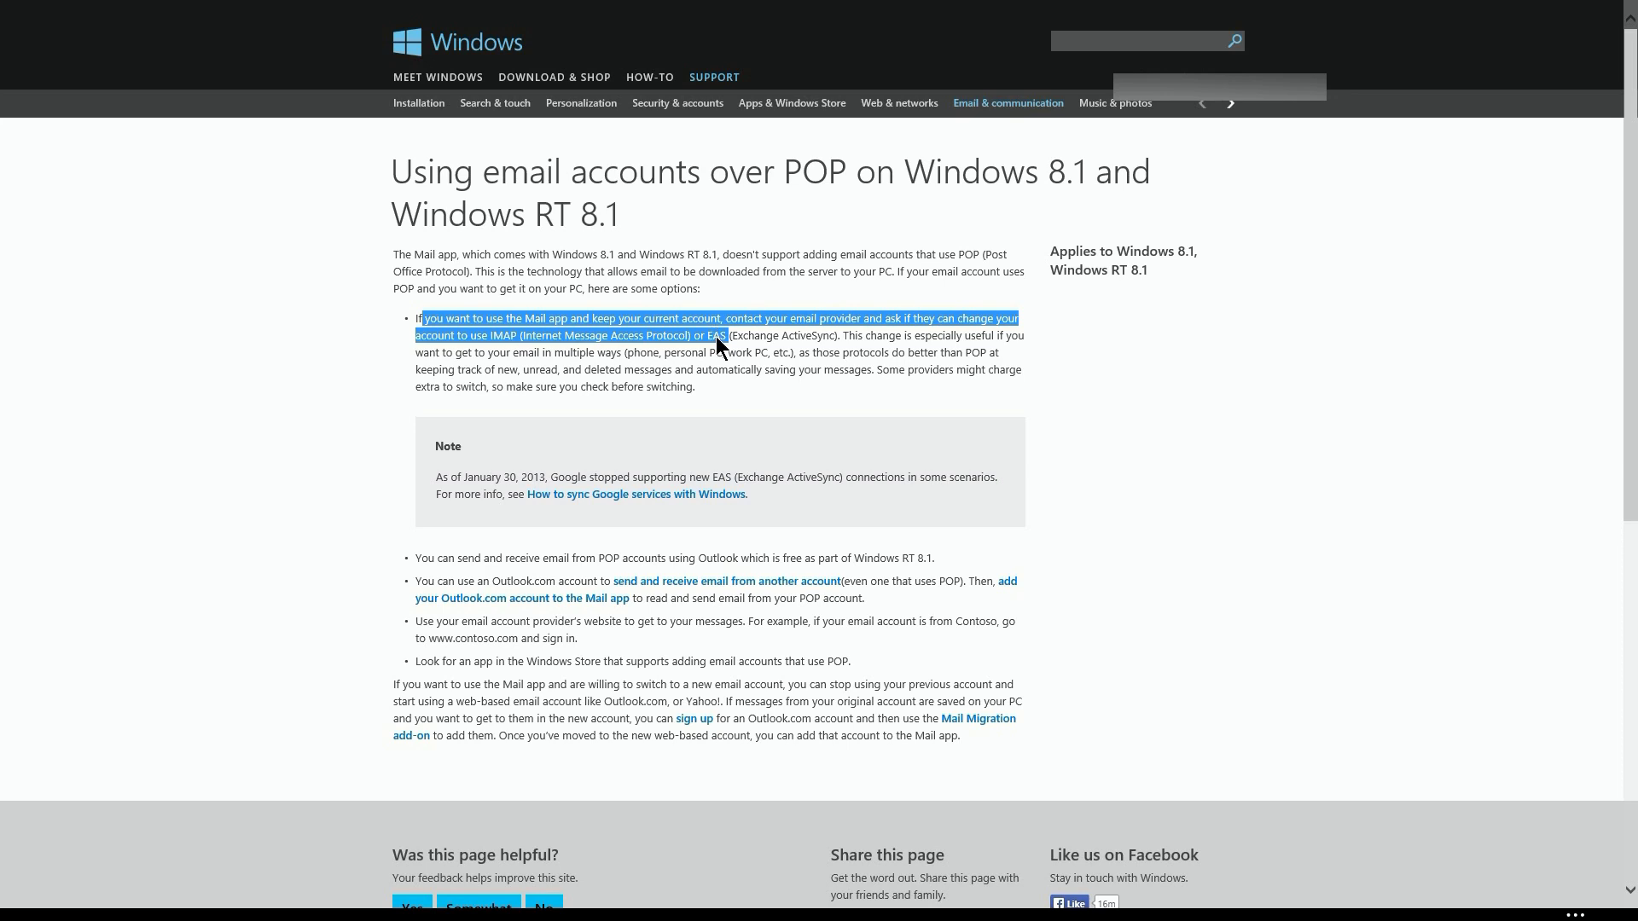
click(695, 334)
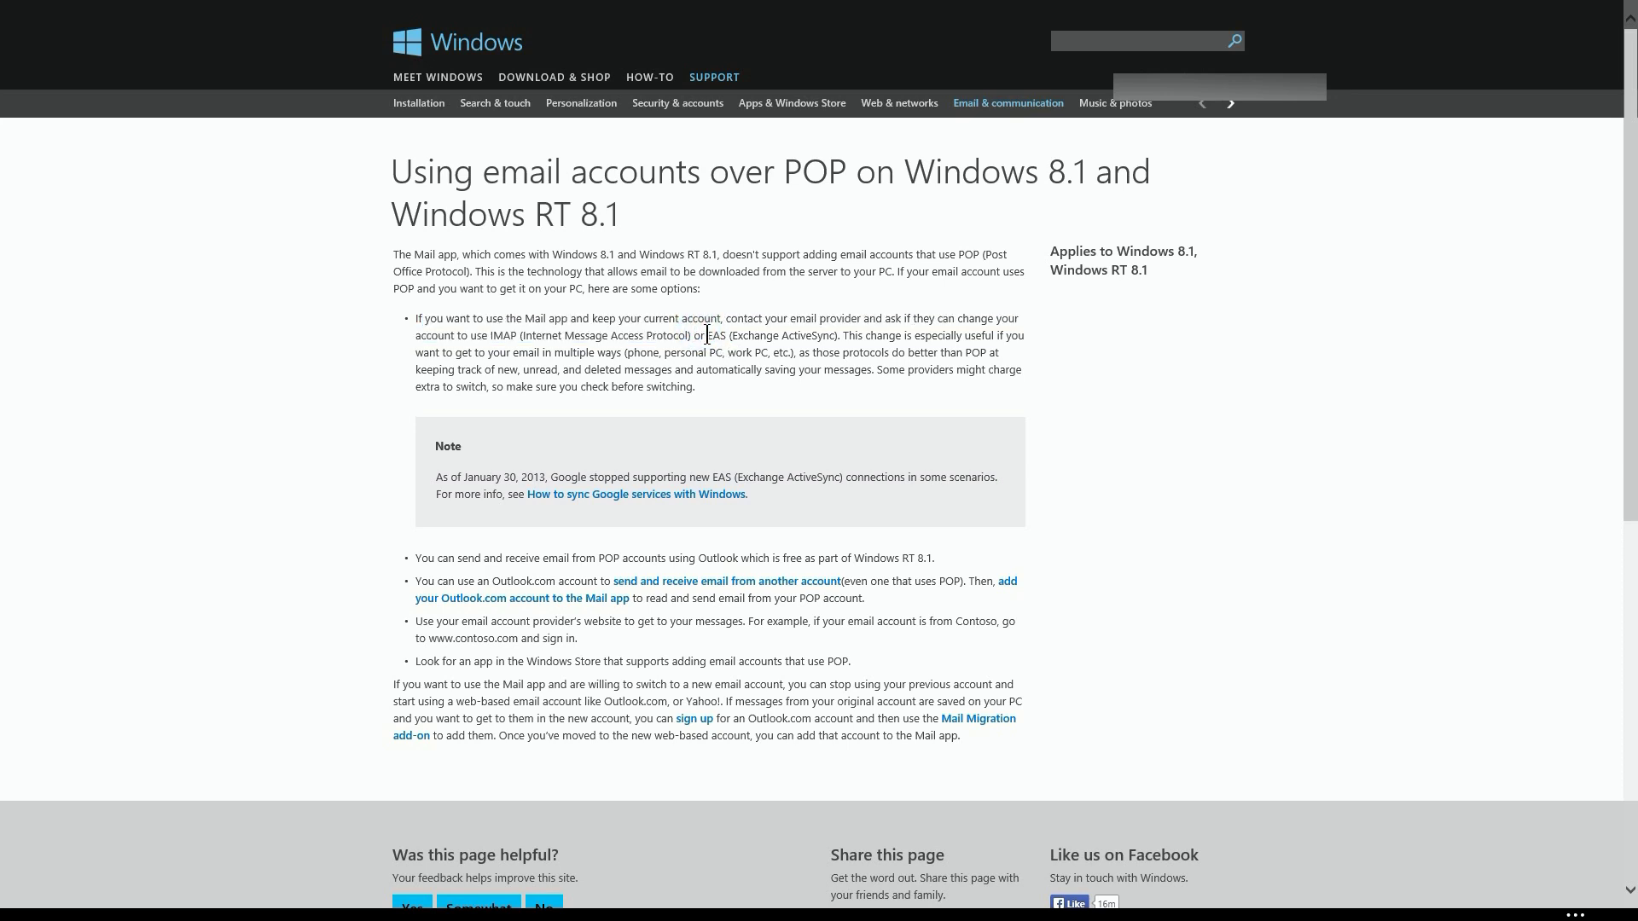
click(693, 334)
drag(850, 333, 802, 386)
click(725, 391)
drag(875, 369, 1015, 374)
drag(417, 386, 486, 388)
drag(417, 559, 942, 560)
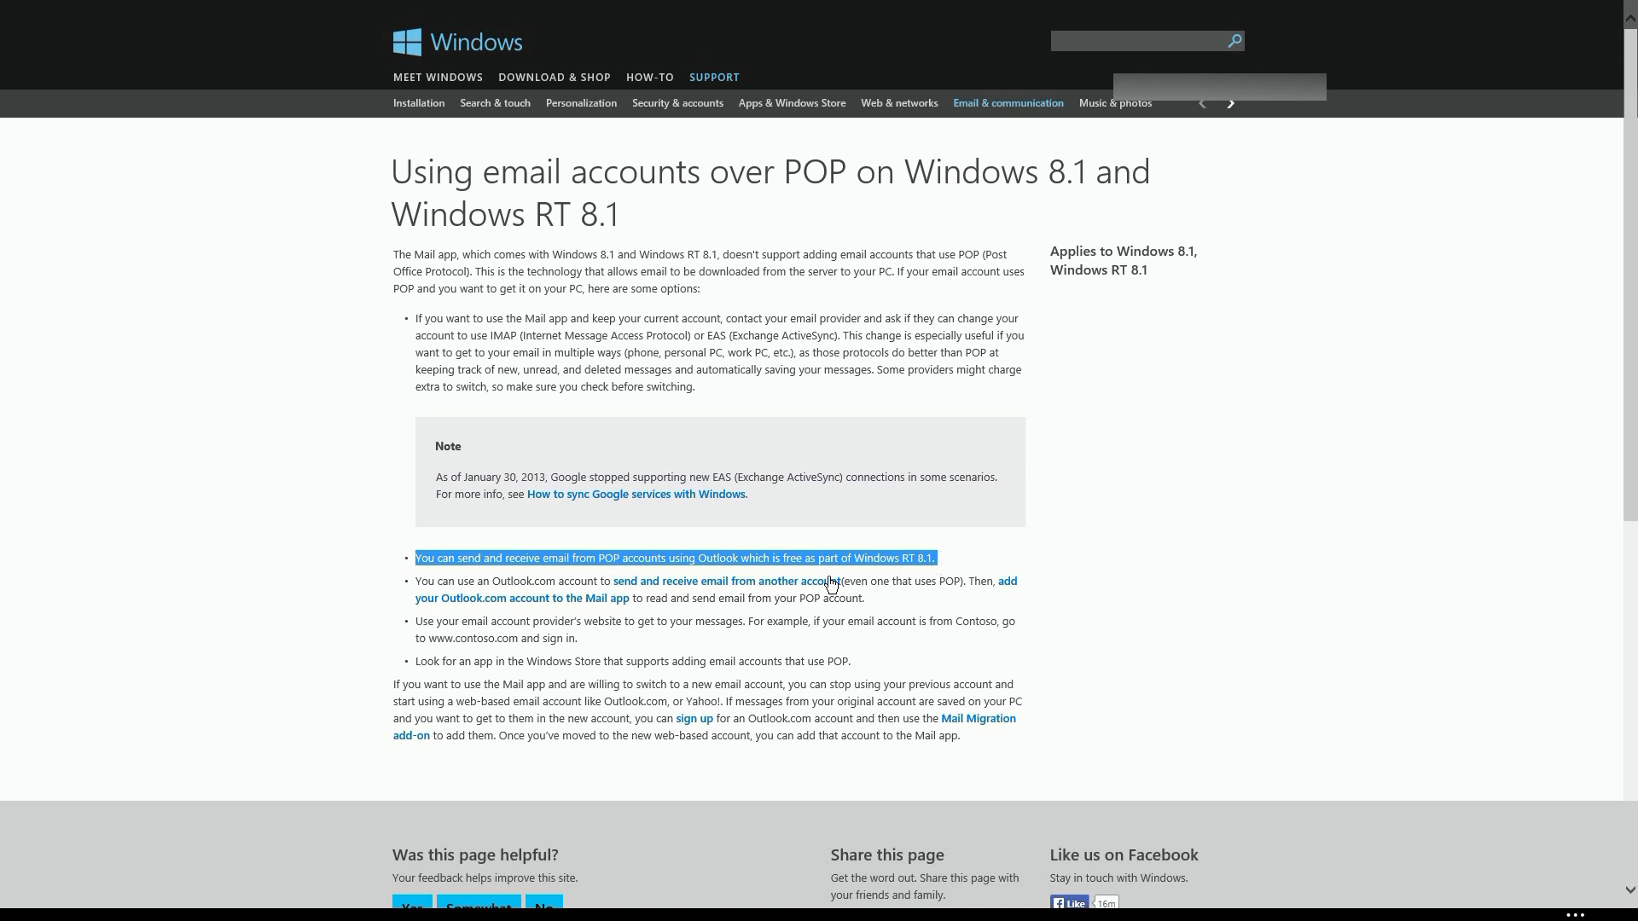
drag(418, 580, 580, 582)
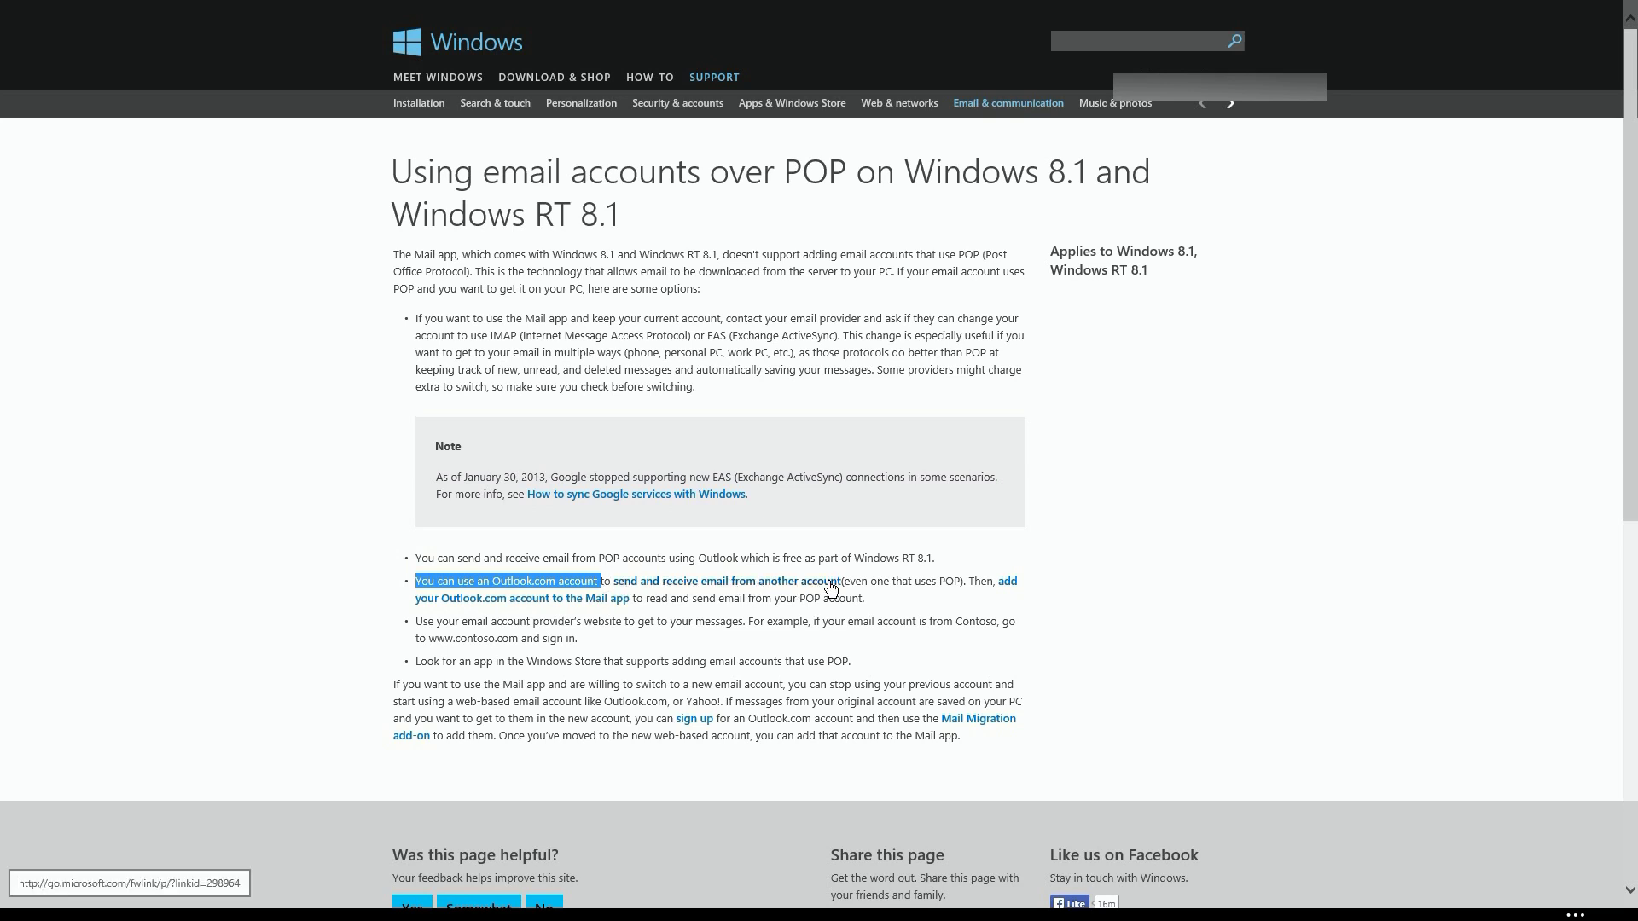
drag(843, 582, 936, 591)
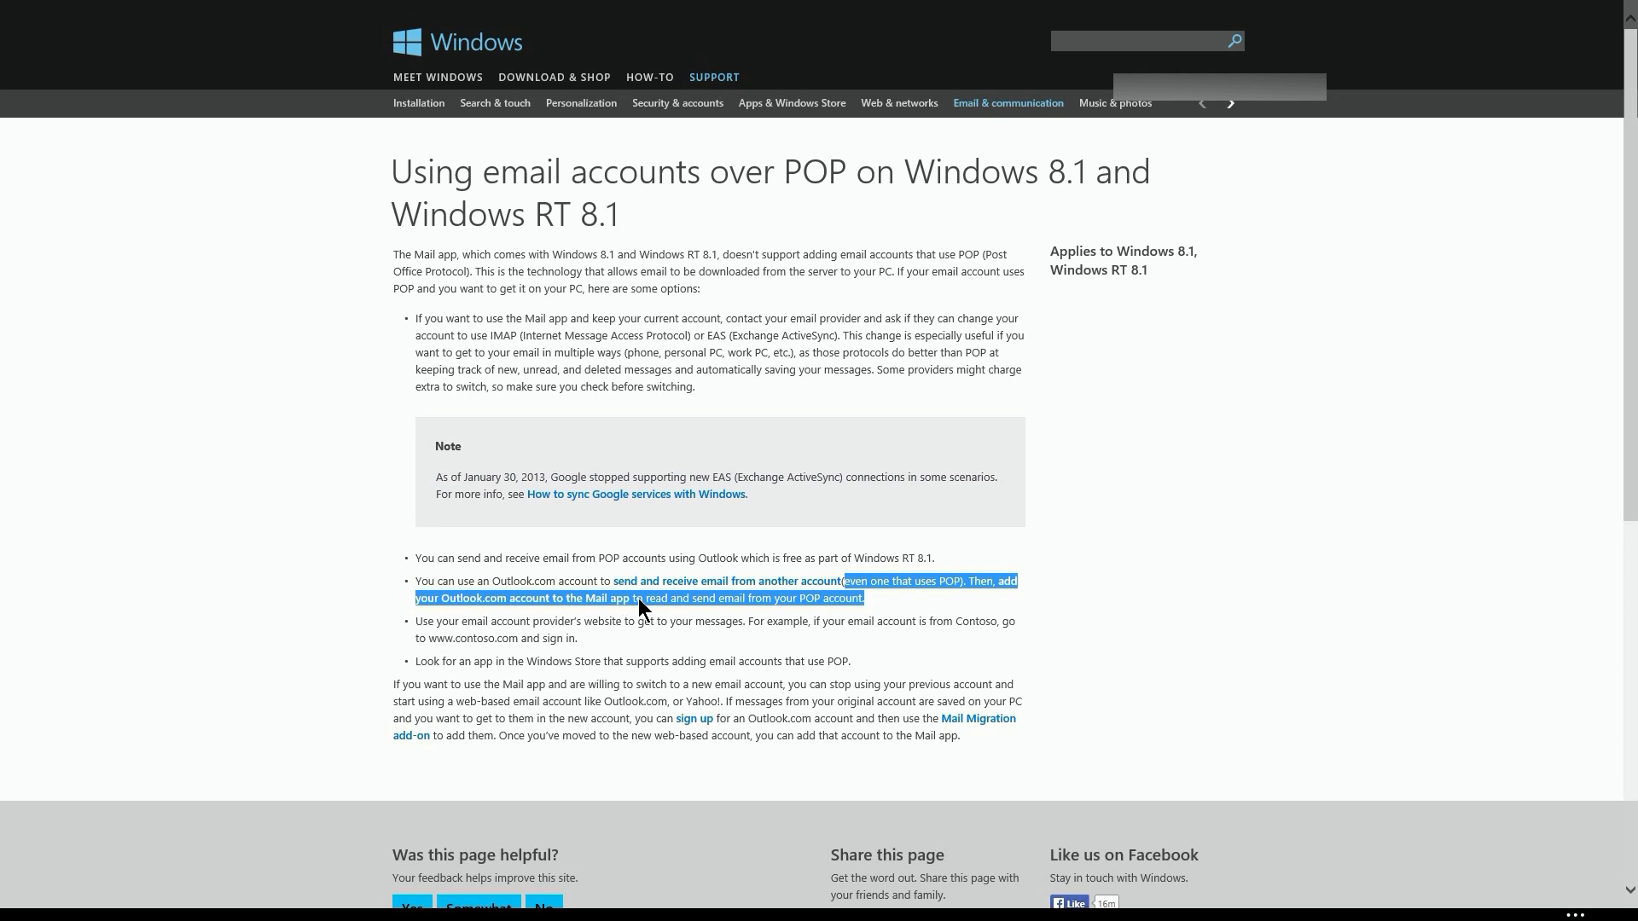
click(881, 596)
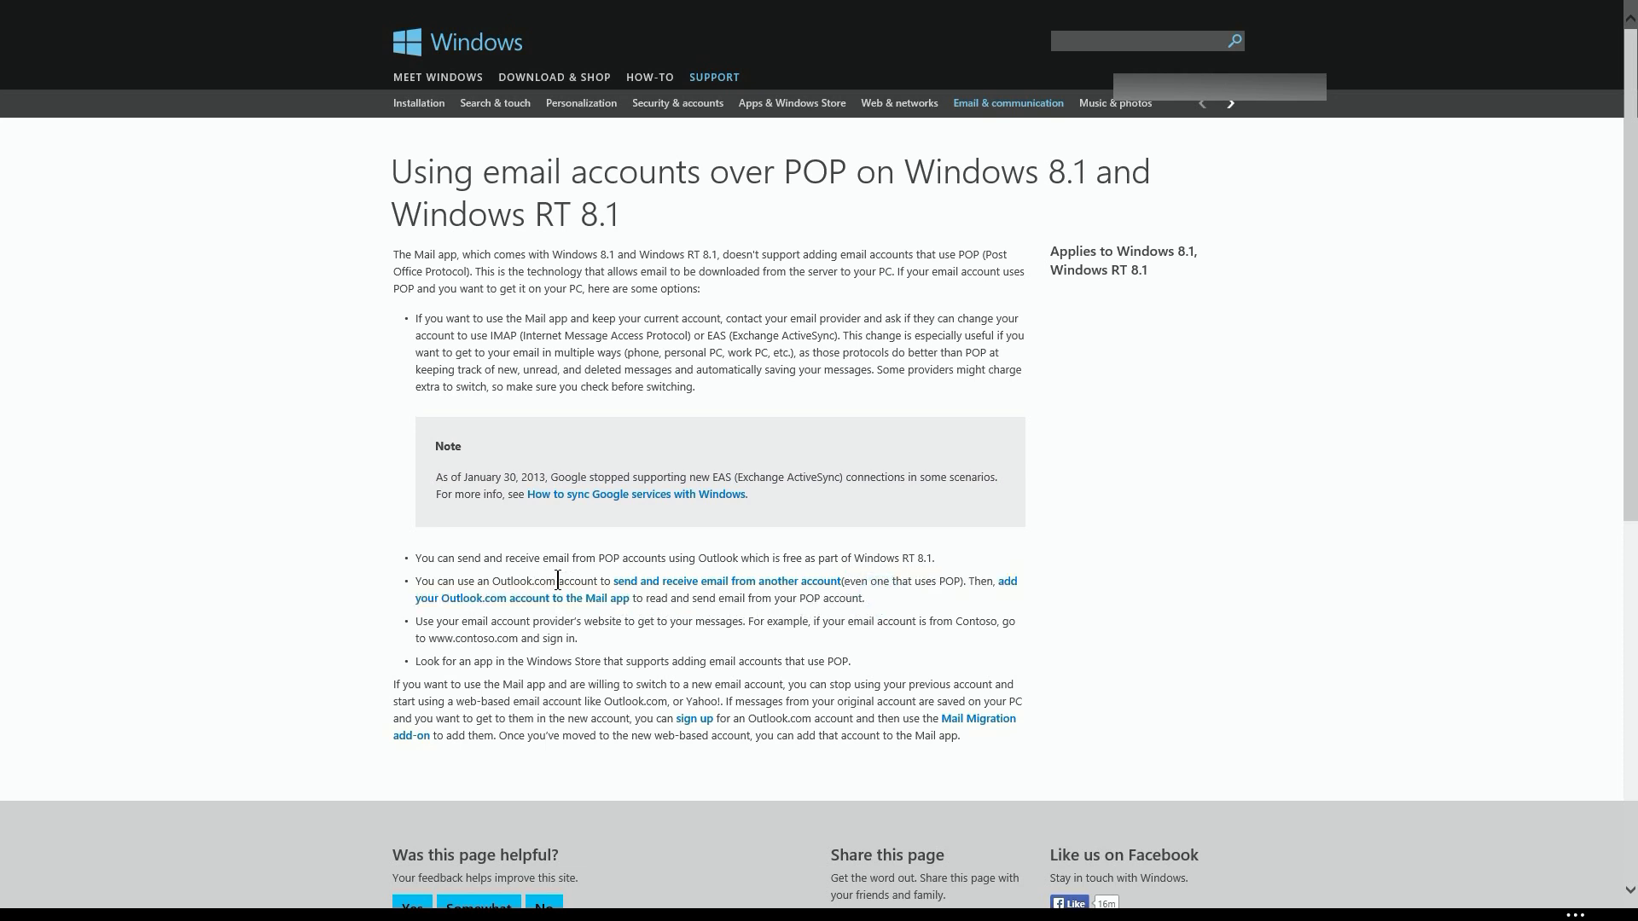
drag(558, 581, 461, 581)
drag(420, 684, 1032, 691)
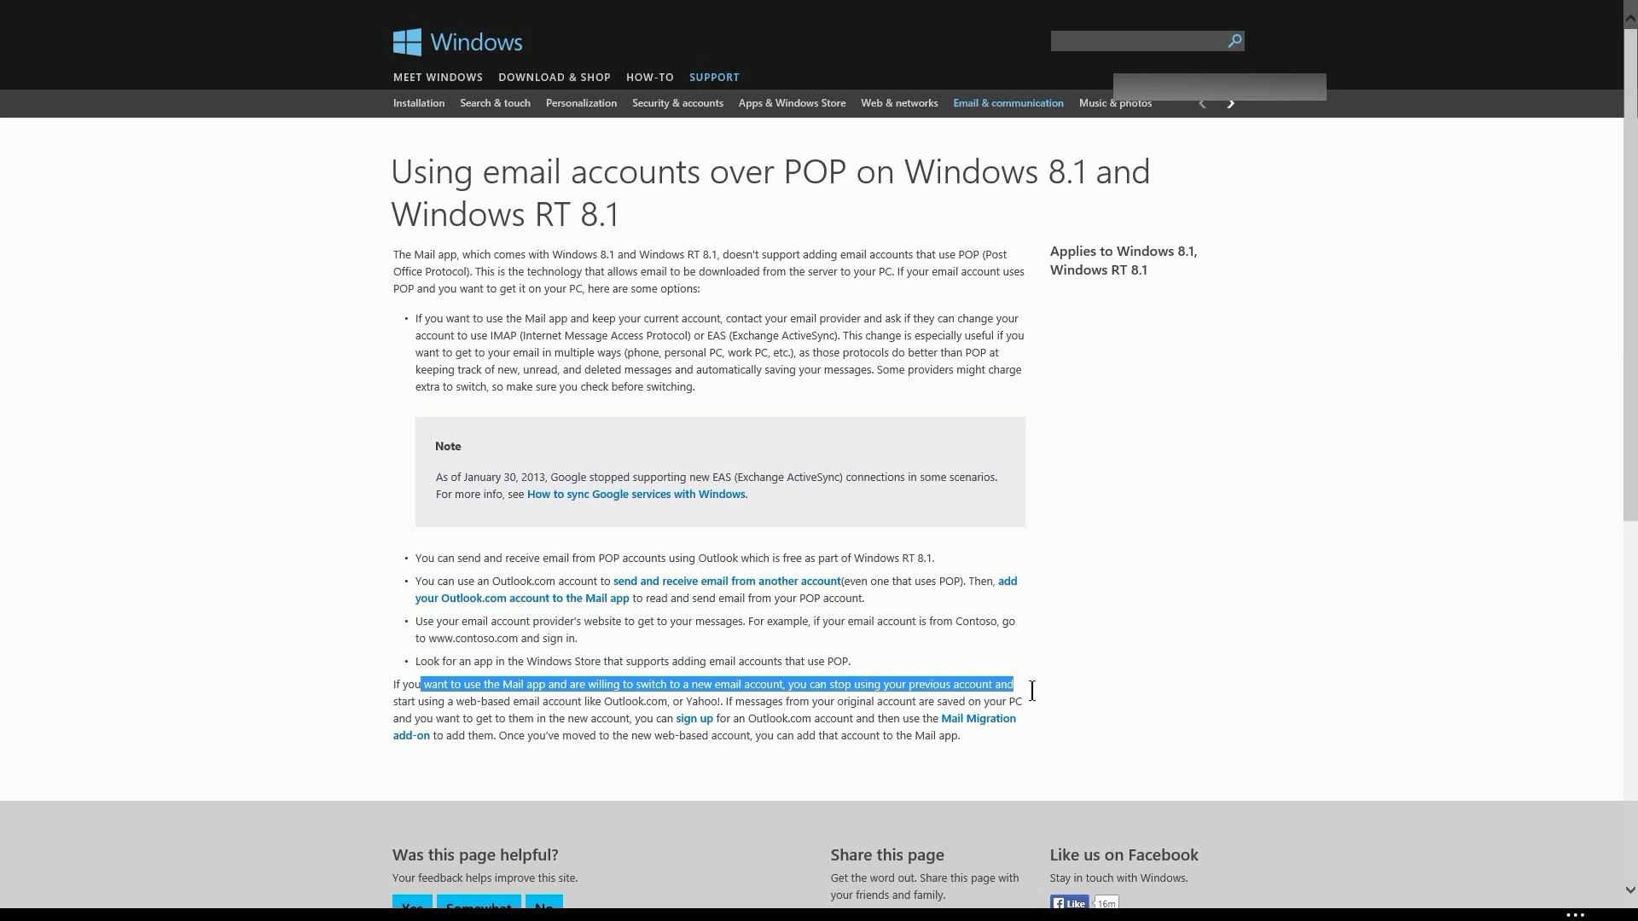
drag(483, 701, 774, 705)
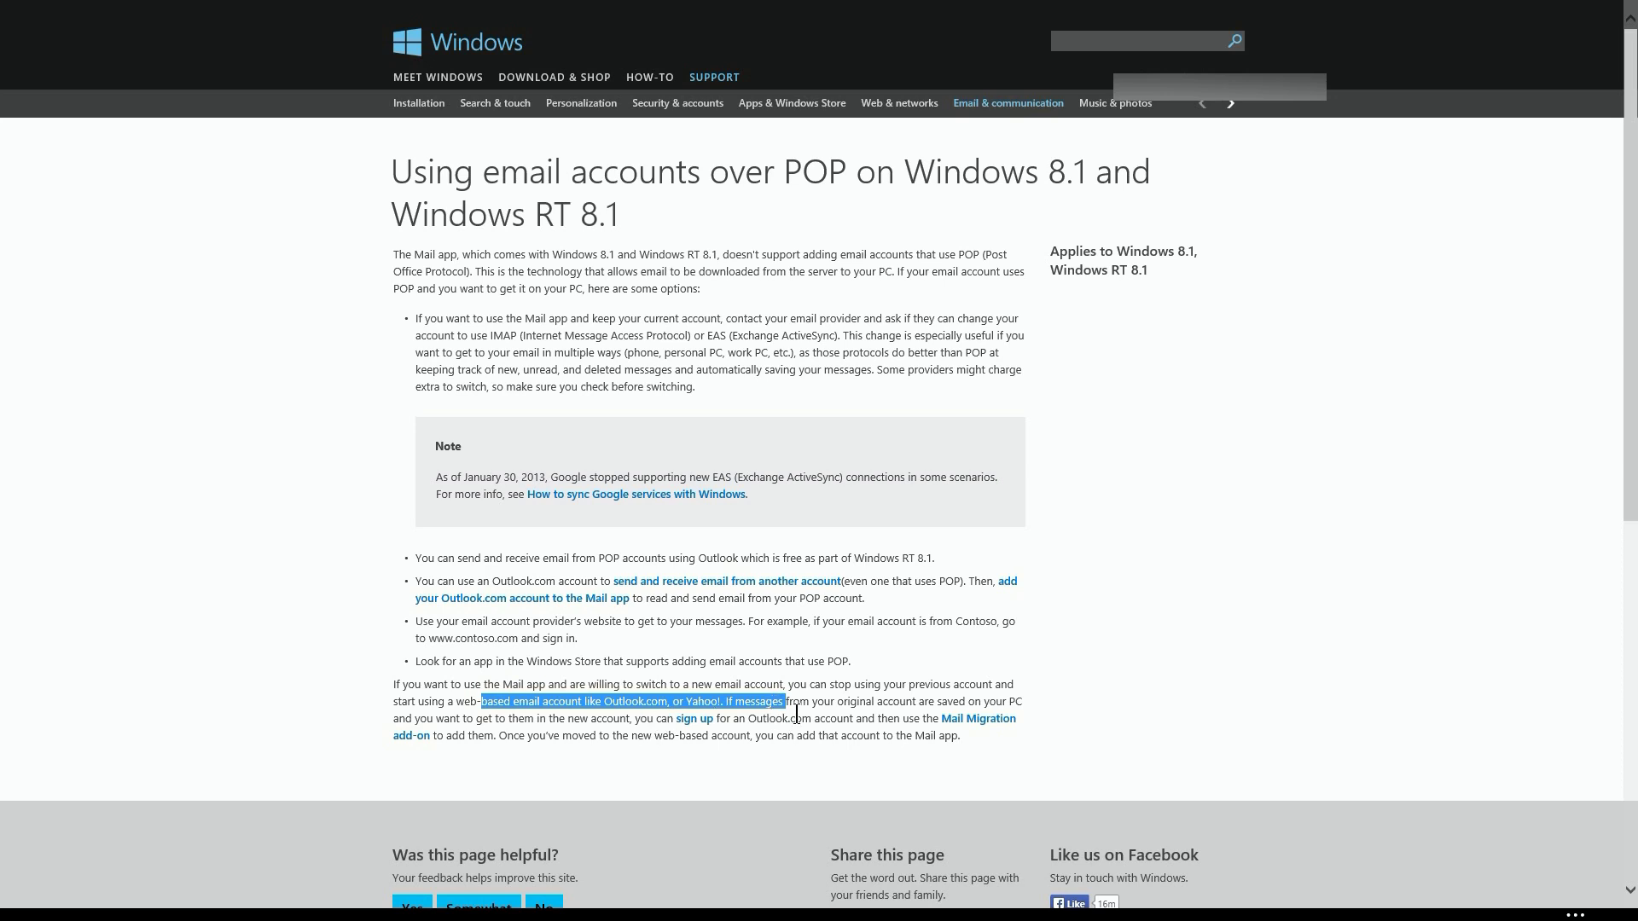
click(792, 706)
drag(792, 707, 888, 710)
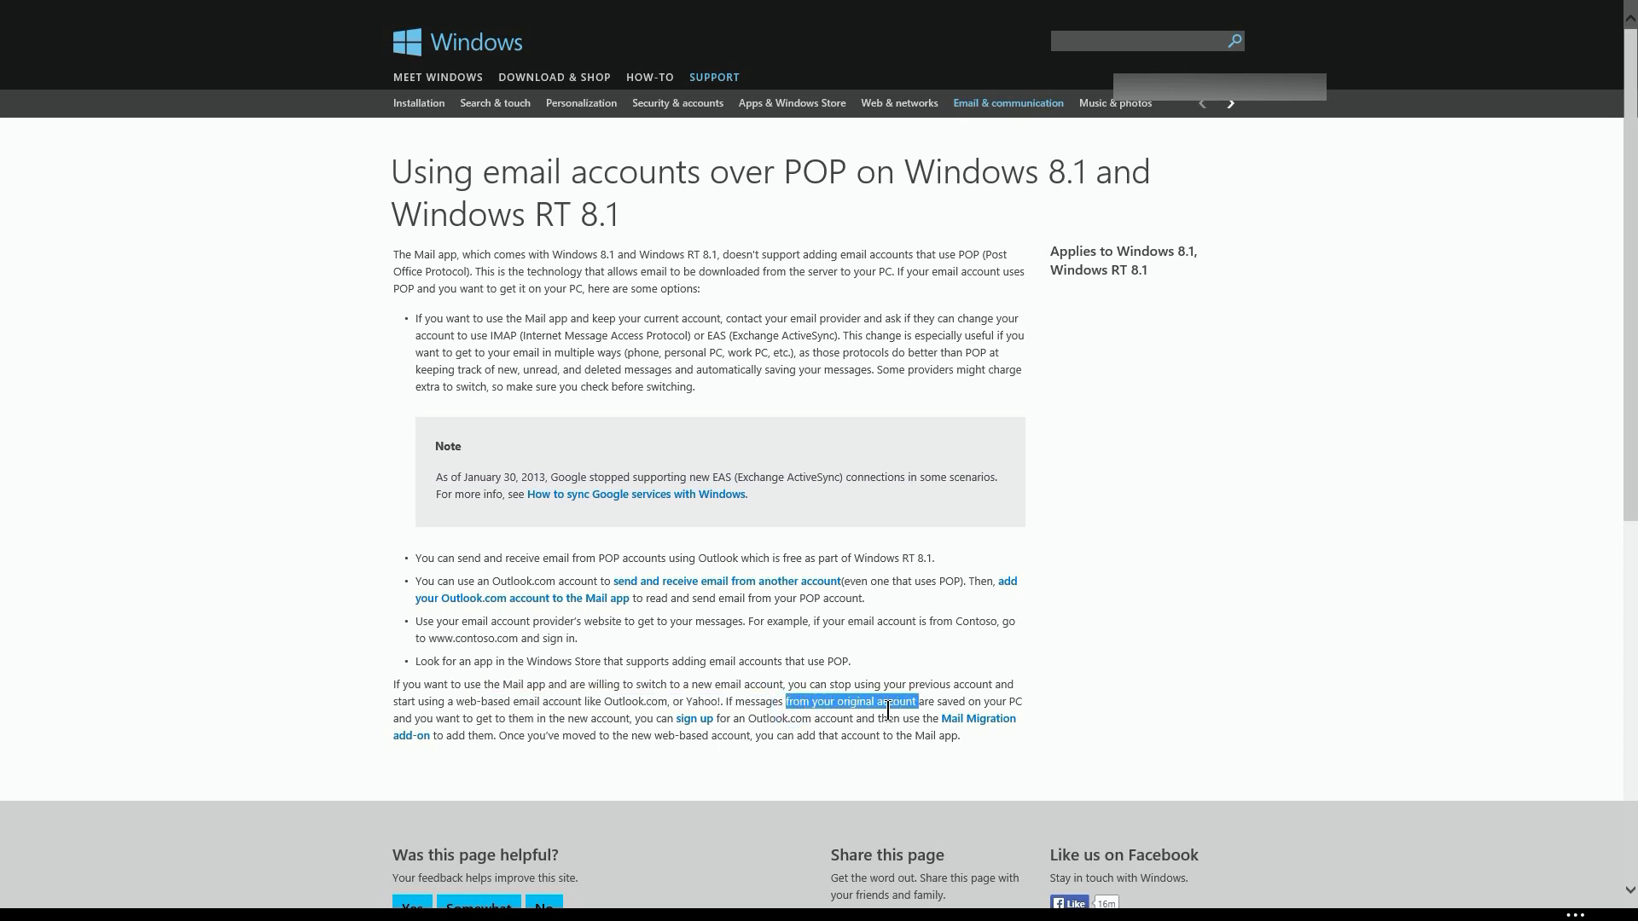
drag(727, 704, 1019, 701)
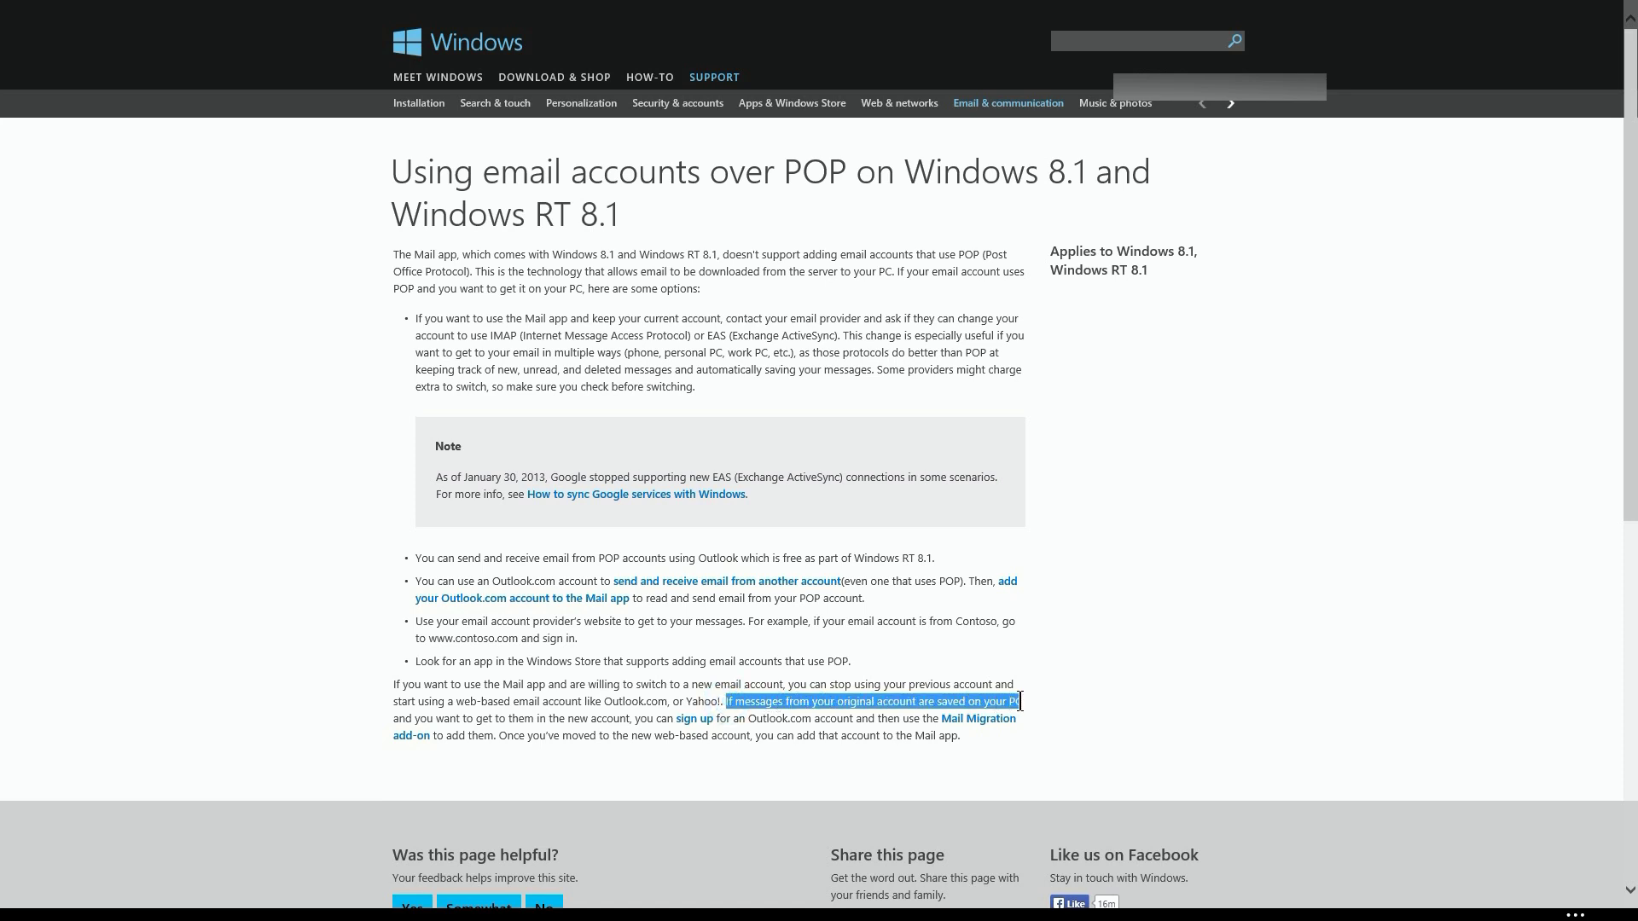
click(392, 717)
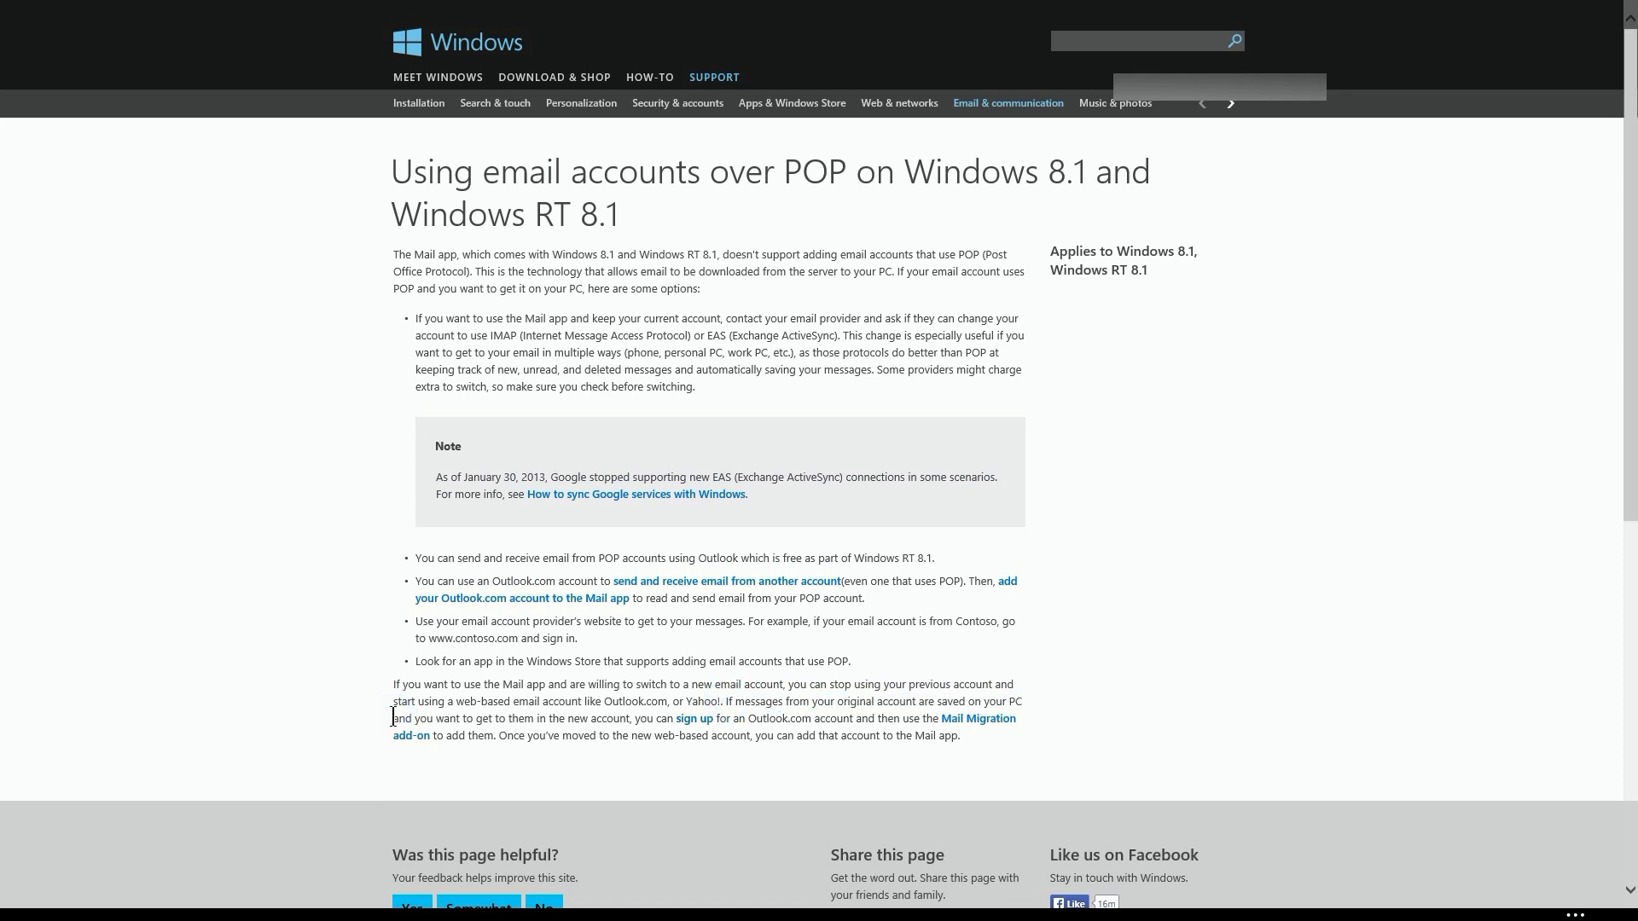
drag(392, 717, 921, 725)
click(753, 721)
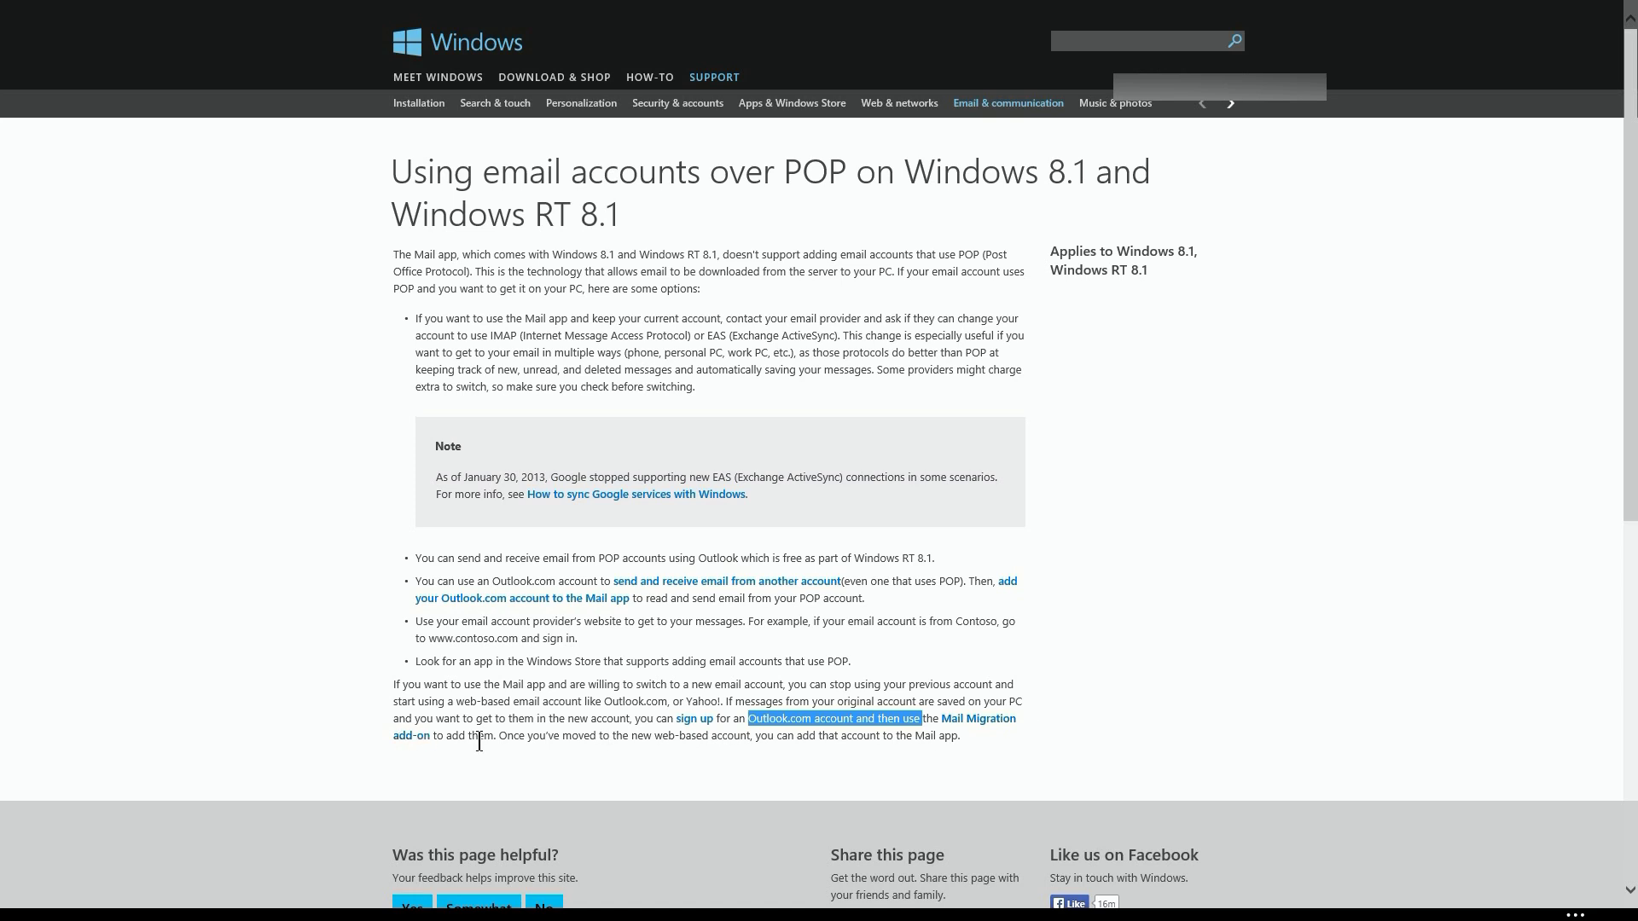
drag(500, 739, 965, 754)
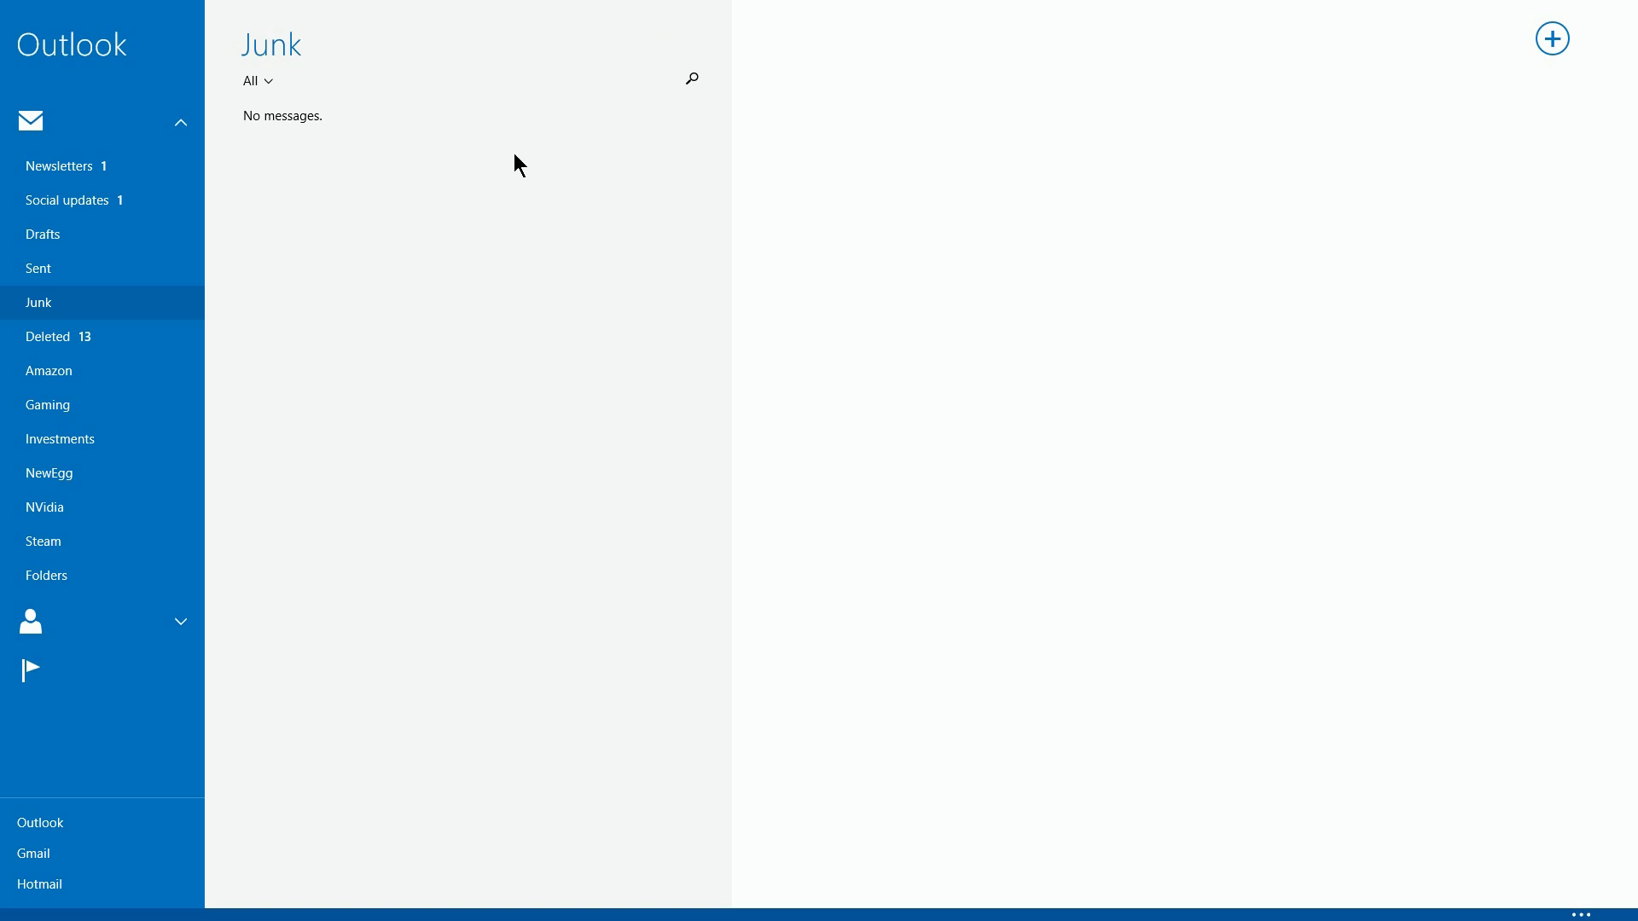
mouse_move(3, 2)
click(12, 32)
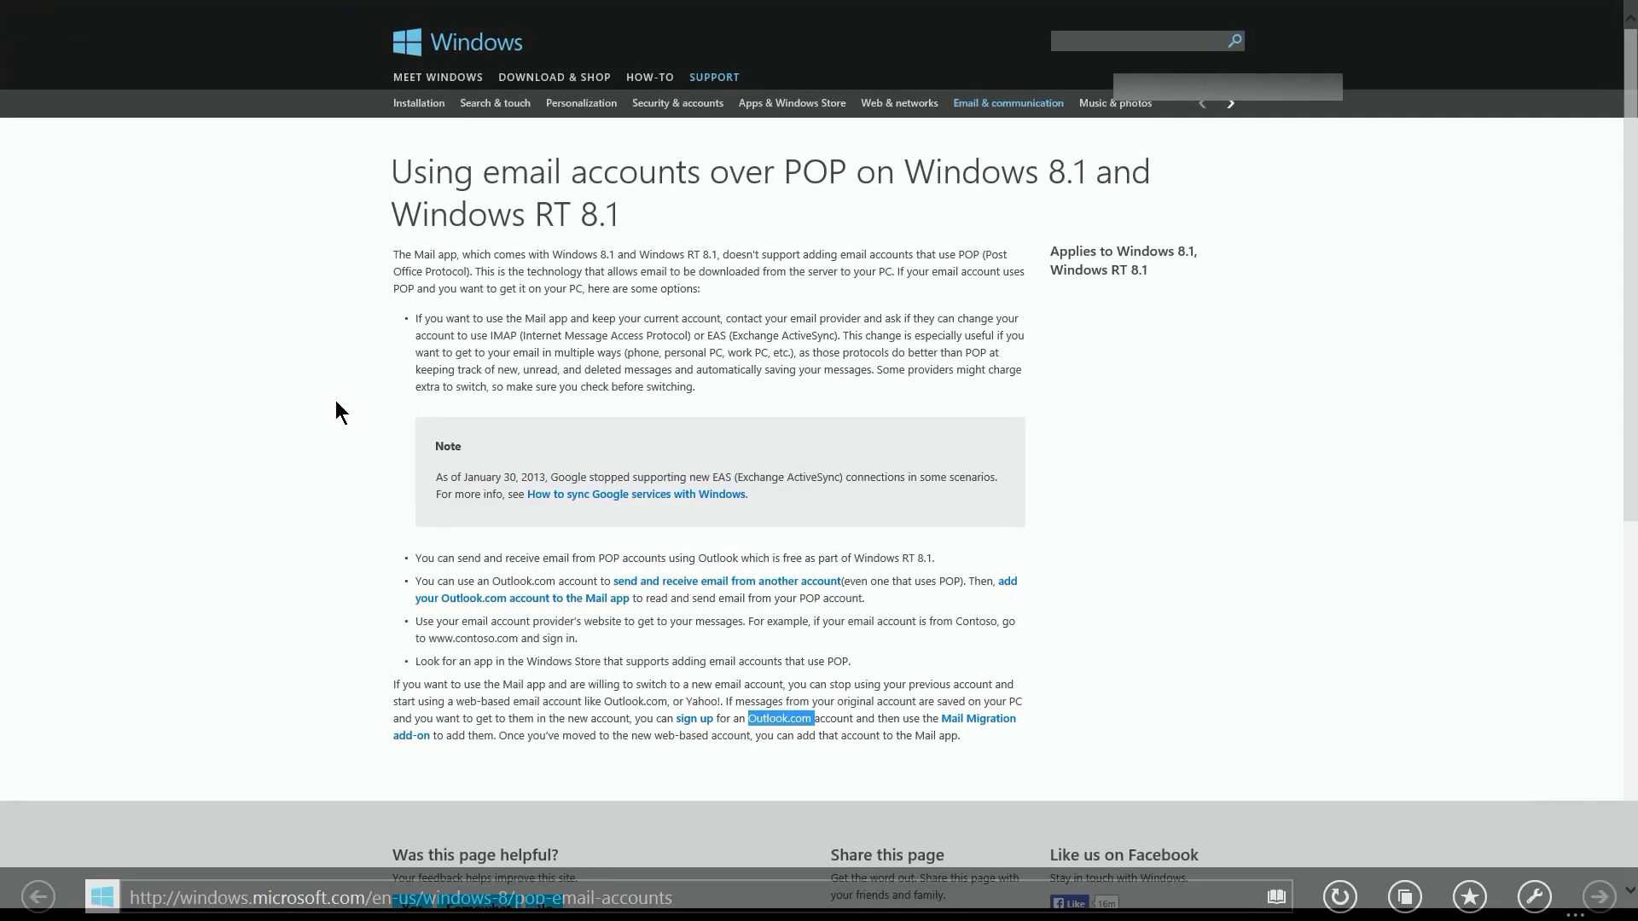
Step: Open the Mail Migration add-on page, note its 32-bit Internet Explorer requirement, and reopen it in desktop IE
click(963, 722)
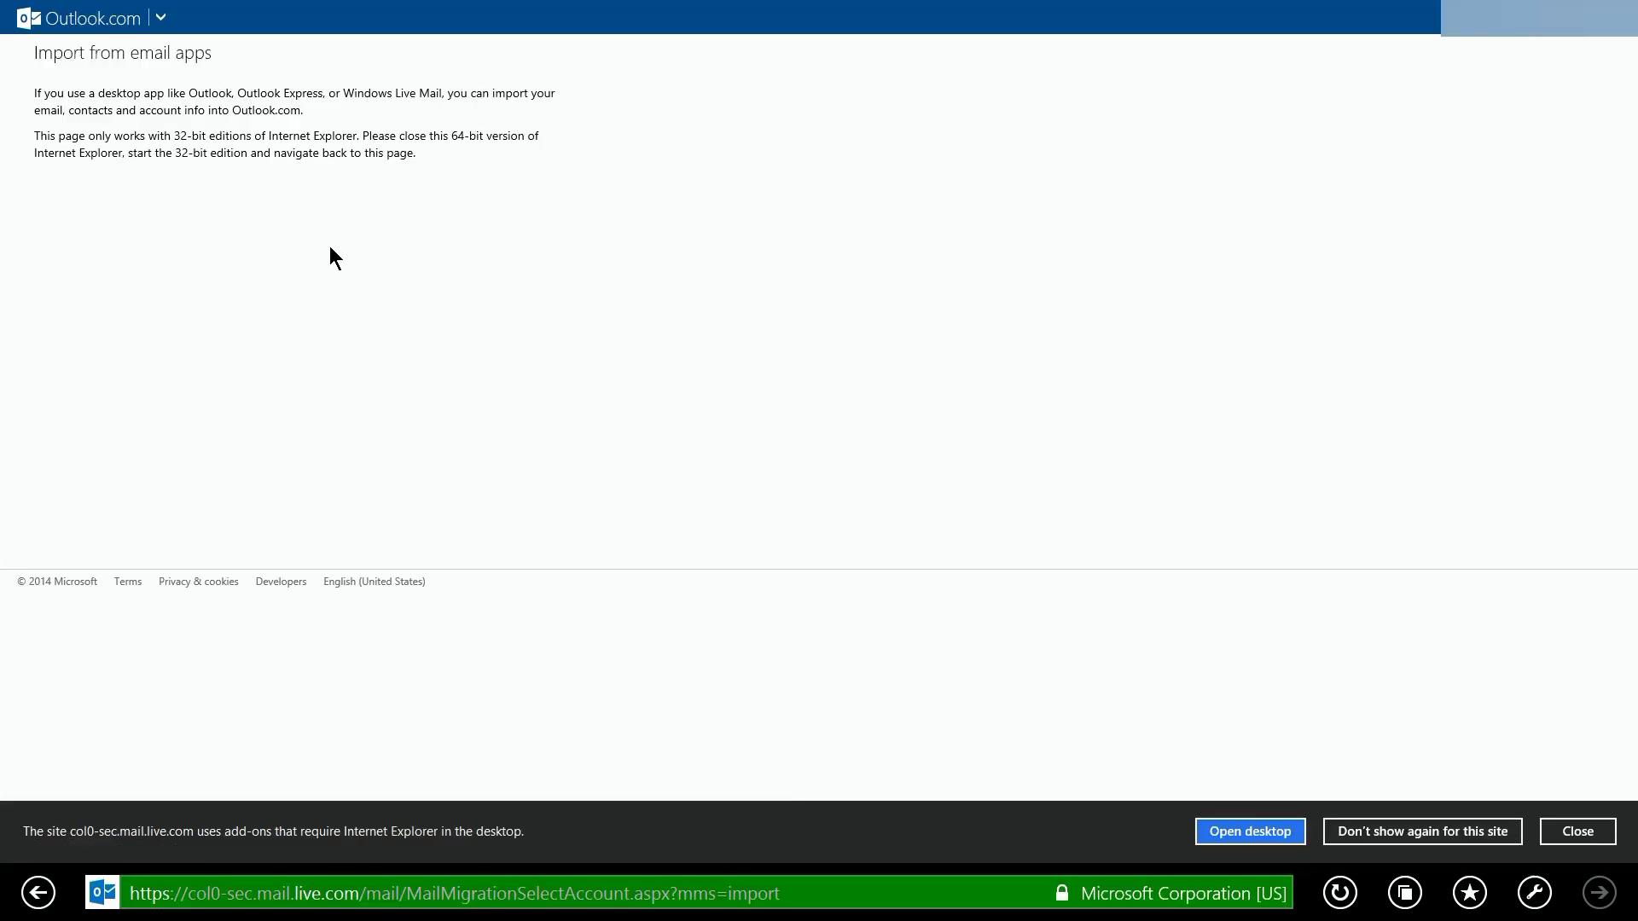
drag(184, 93, 366, 109)
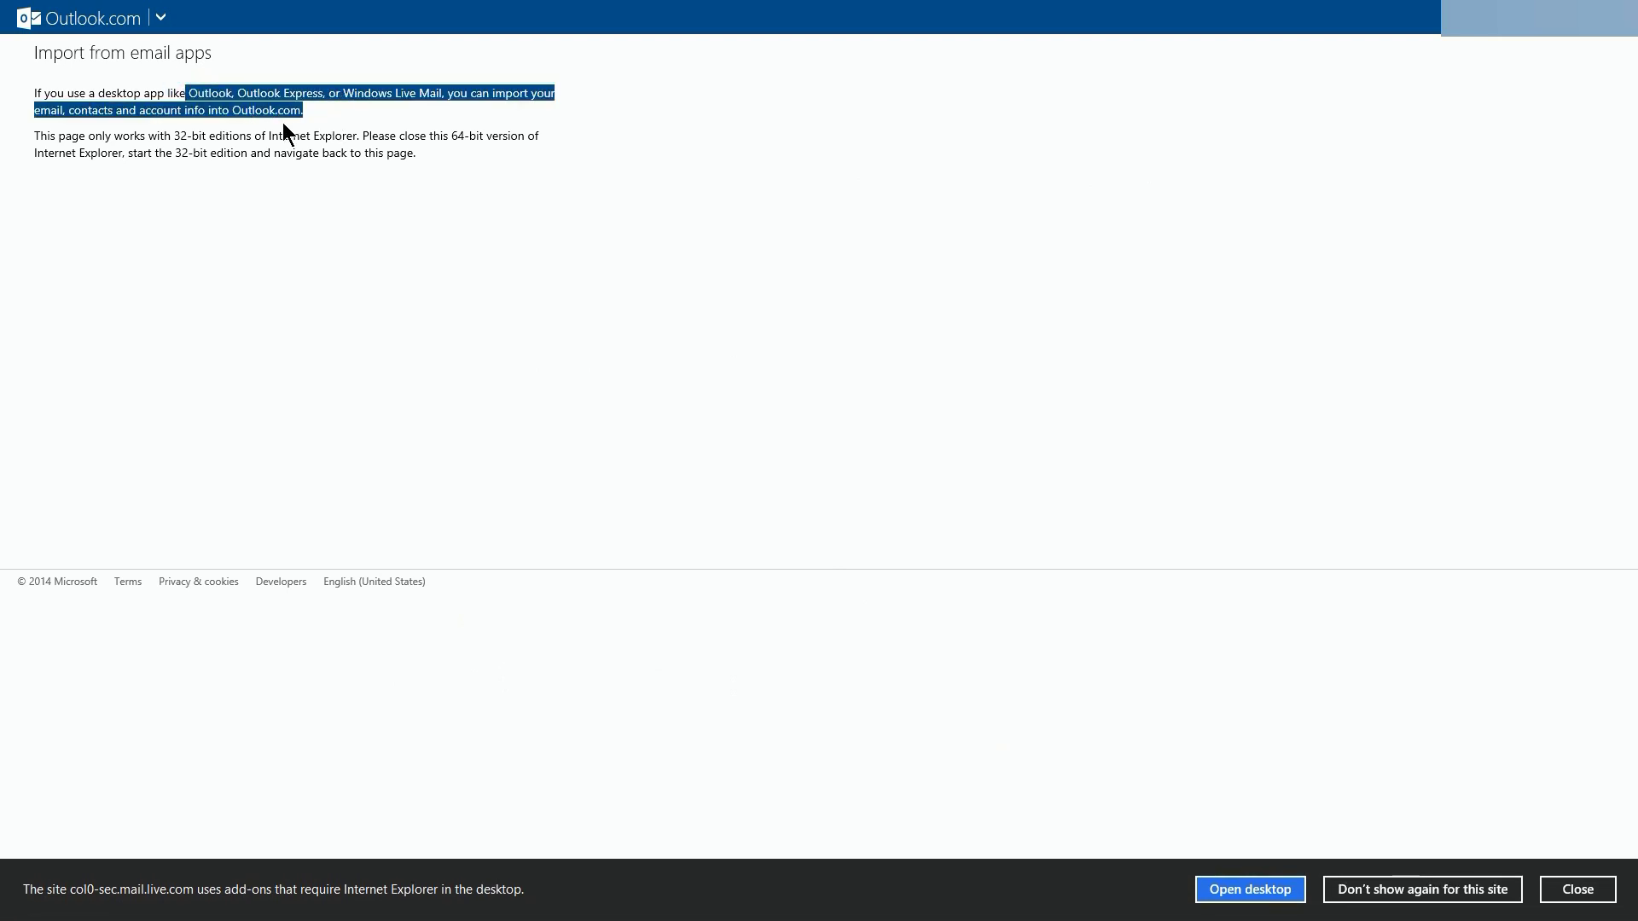
drag(209, 110, 315, 111)
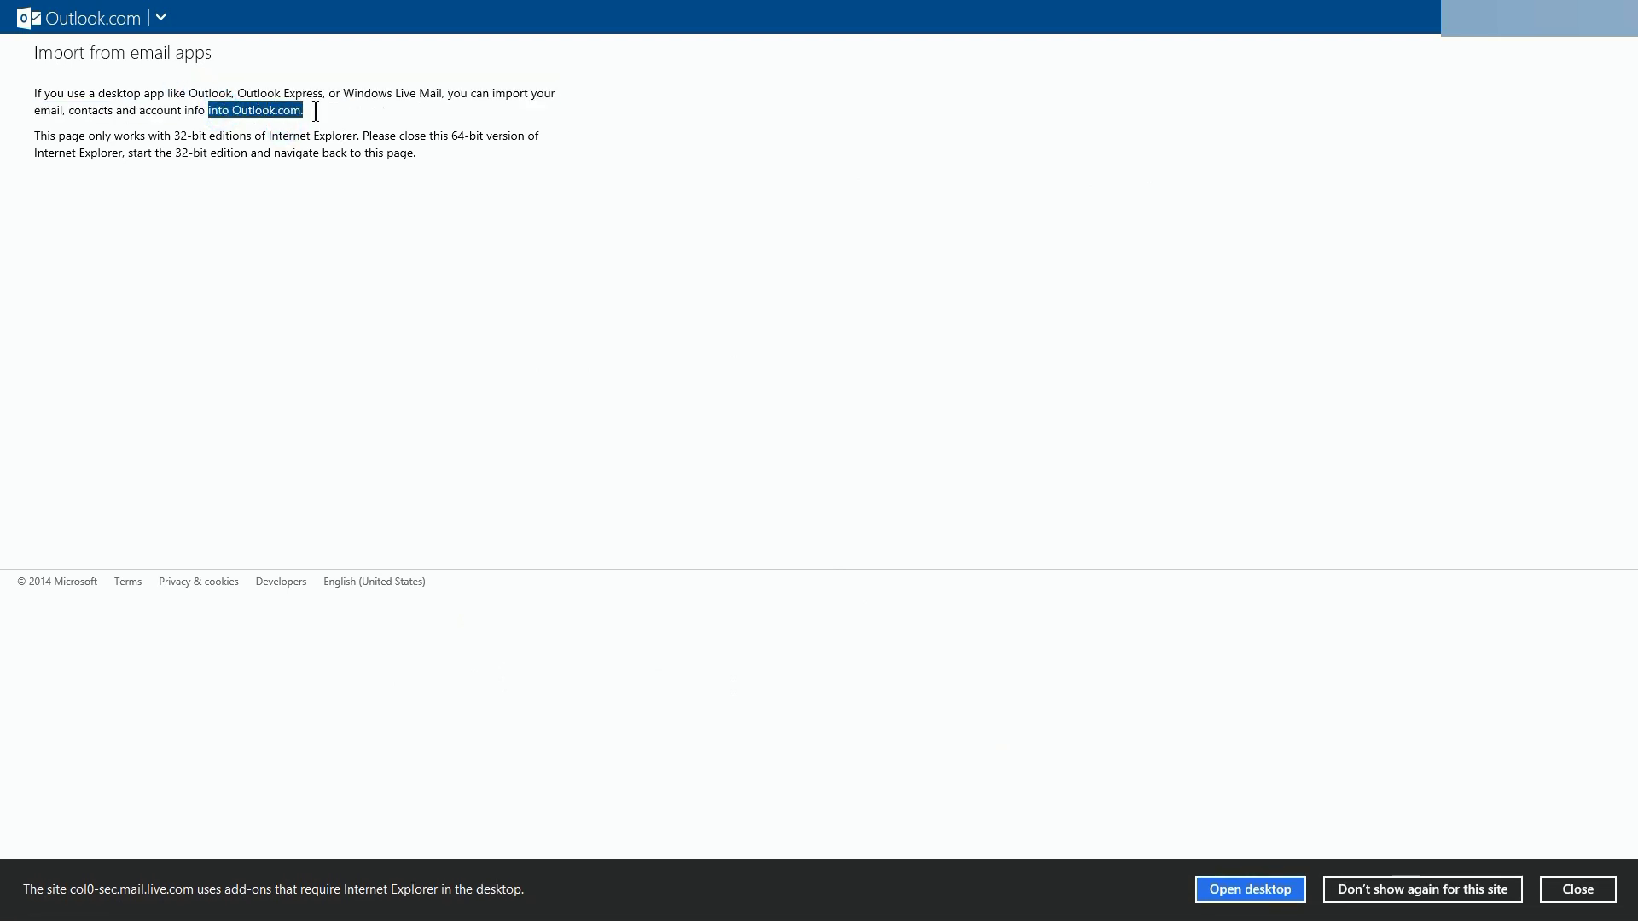
click(44, 135)
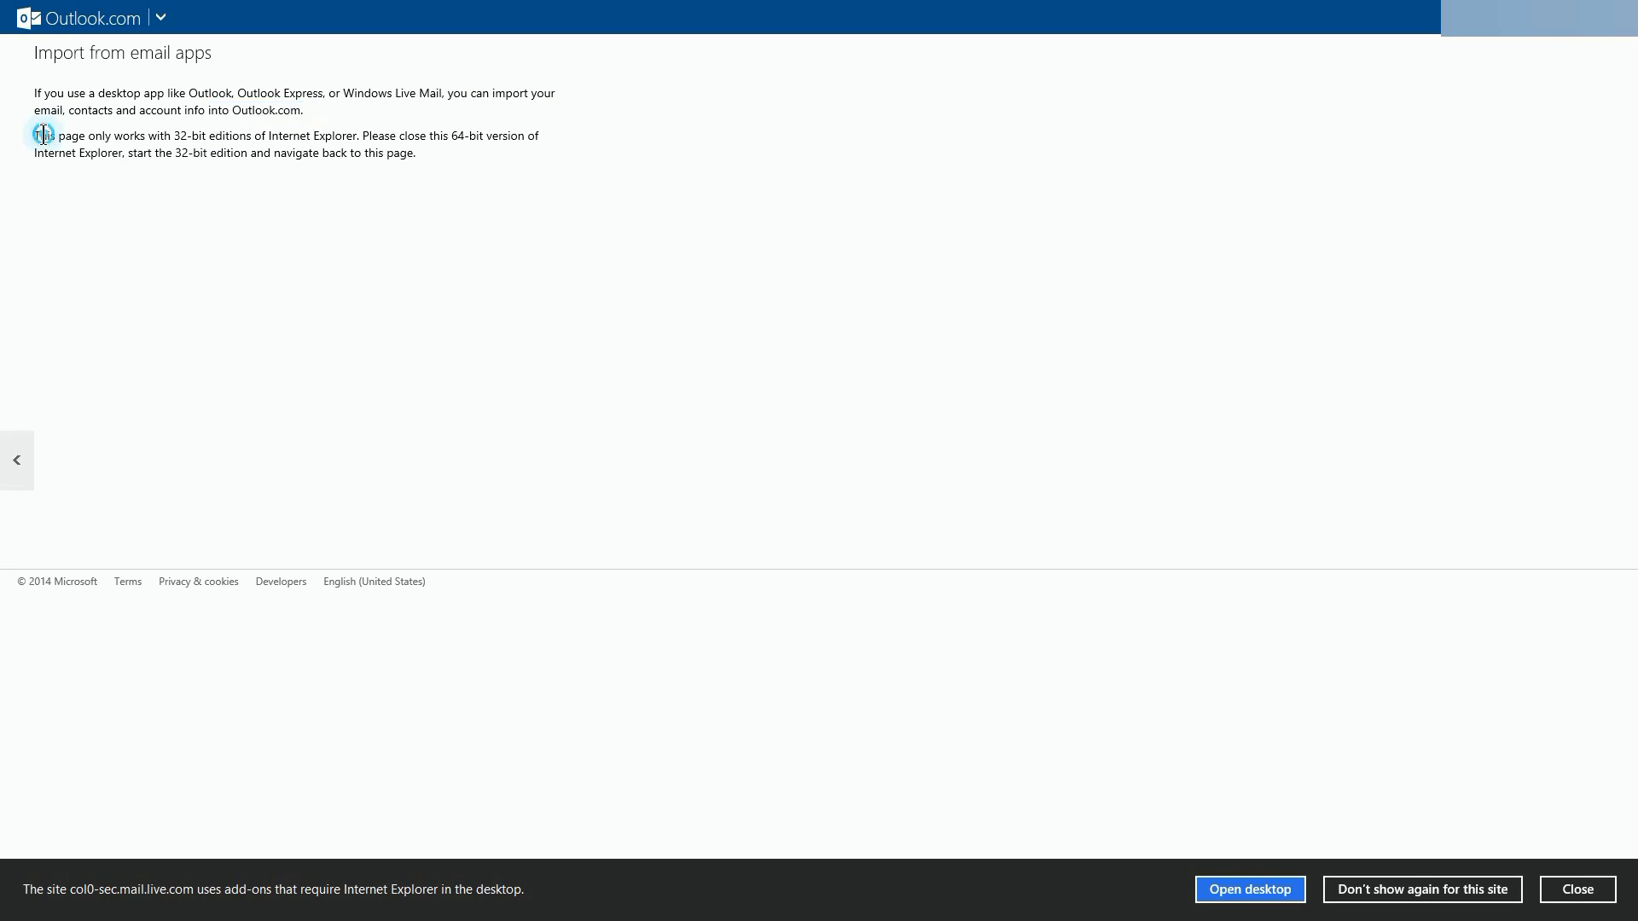
drag(43, 135, 409, 147)
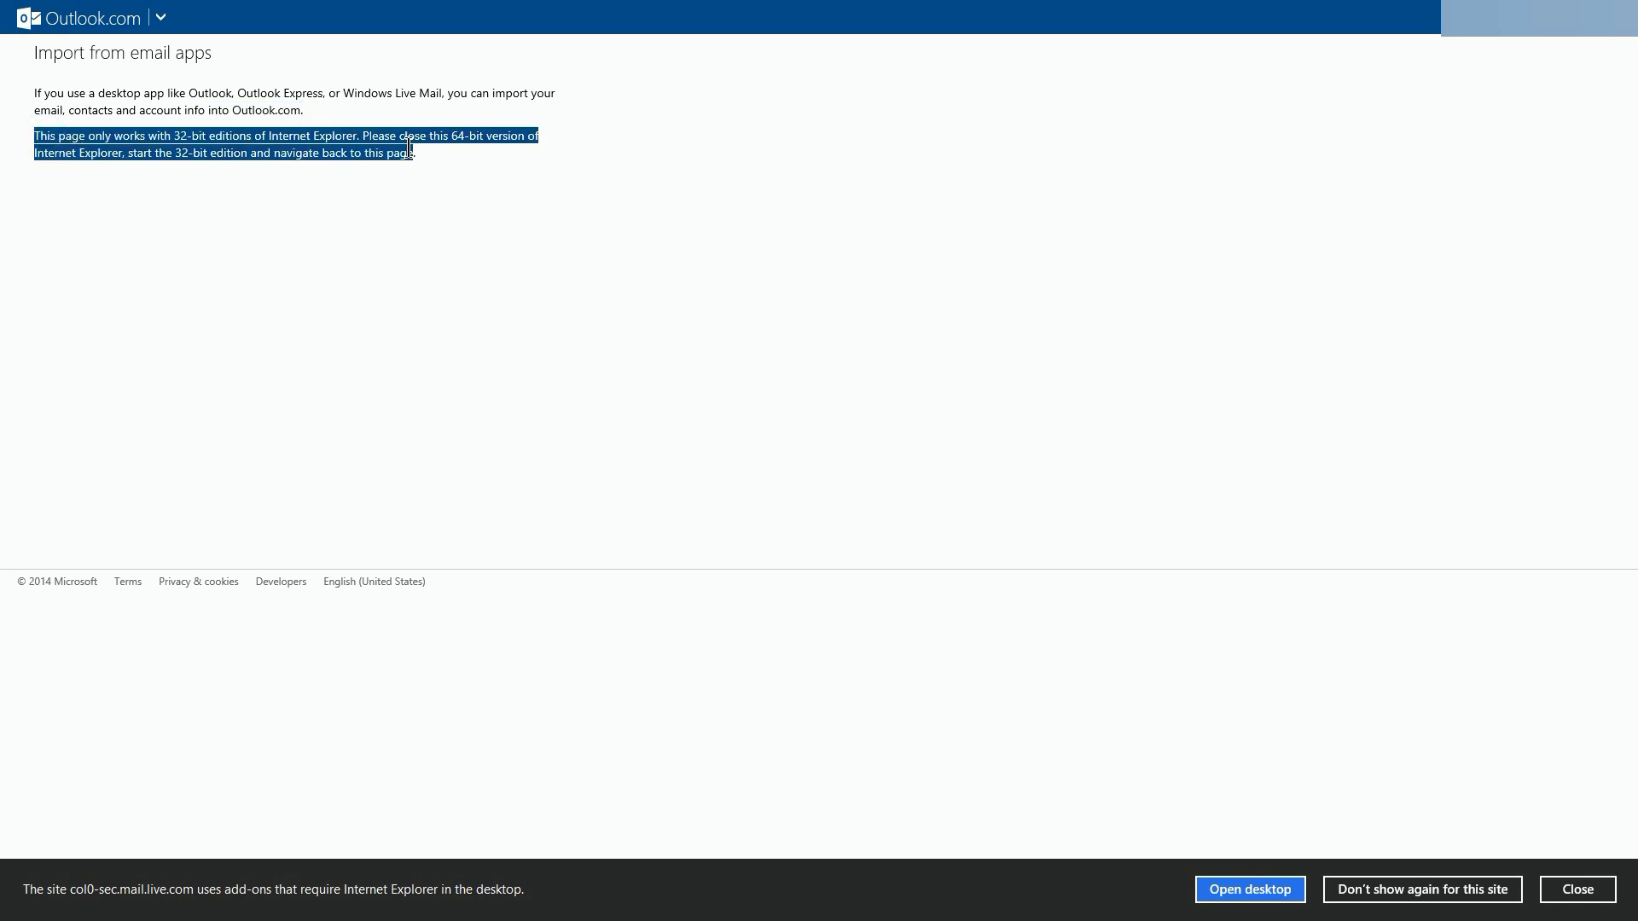
click(1251, 890)
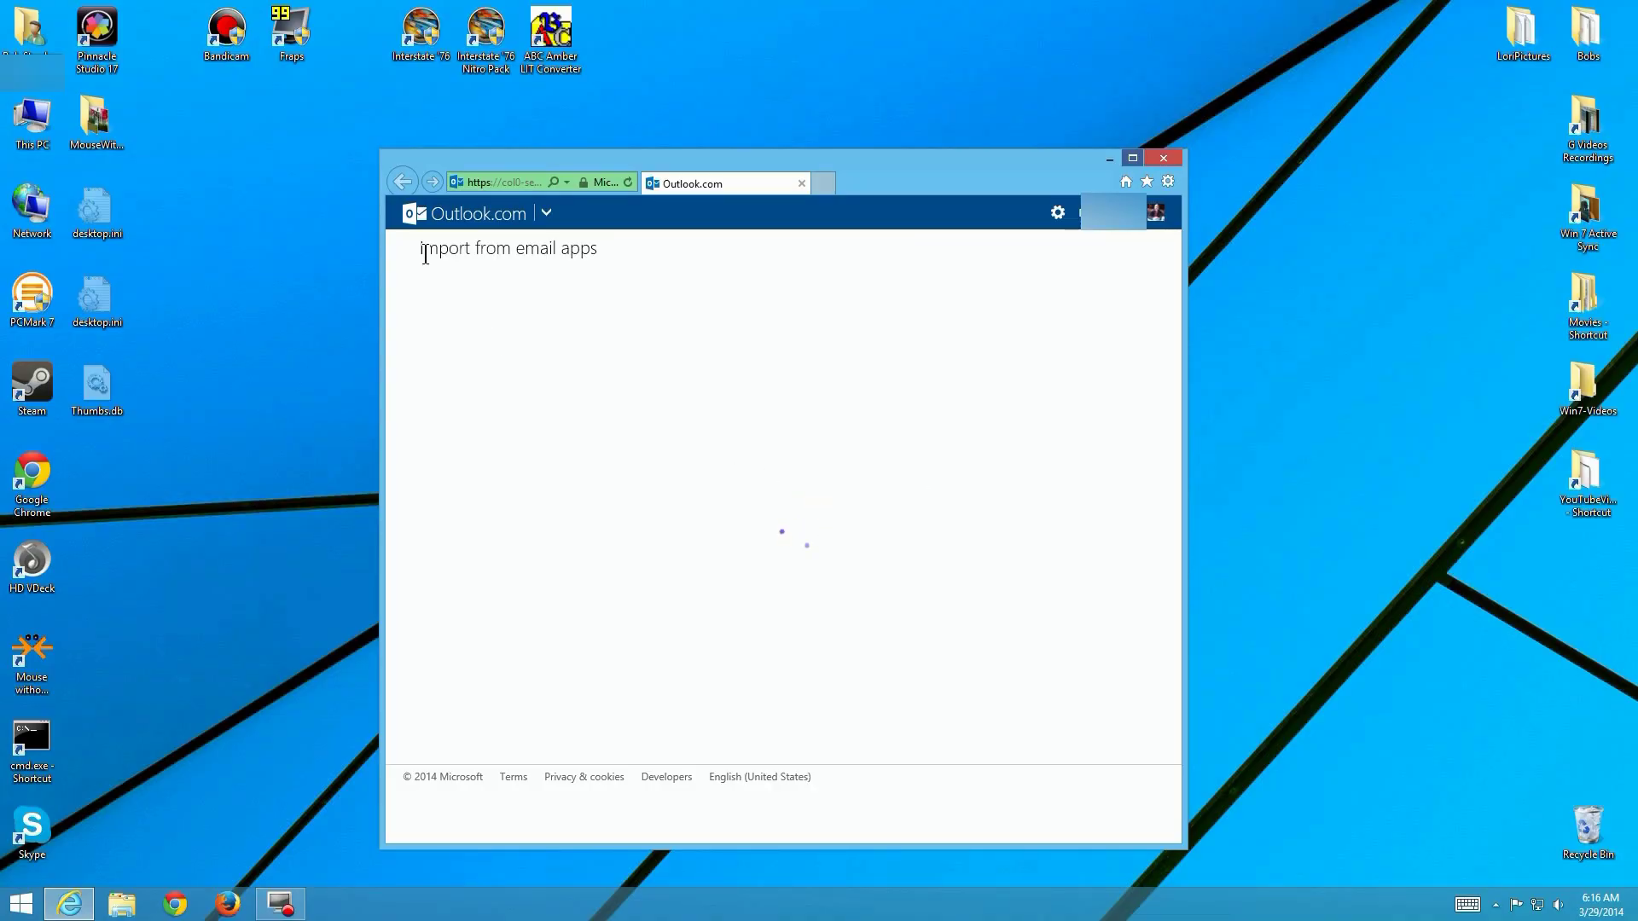
Step: On the Email apps page, choose what to import and import the Windows Live Mail account
drag(425, 255, 789, 309)
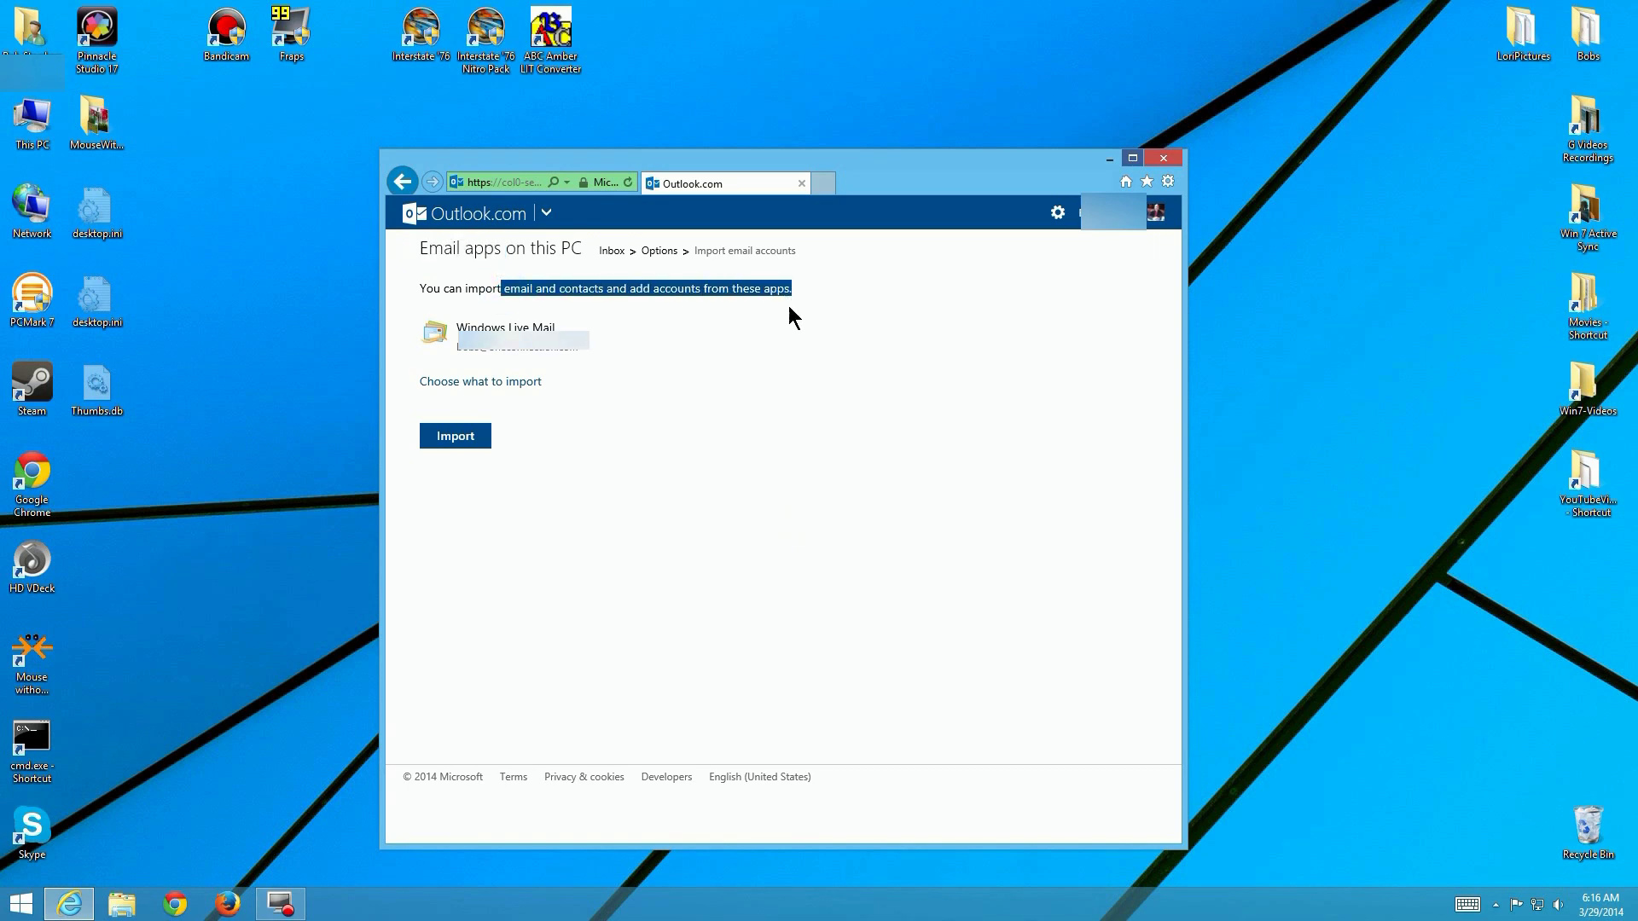
click(524, 383)
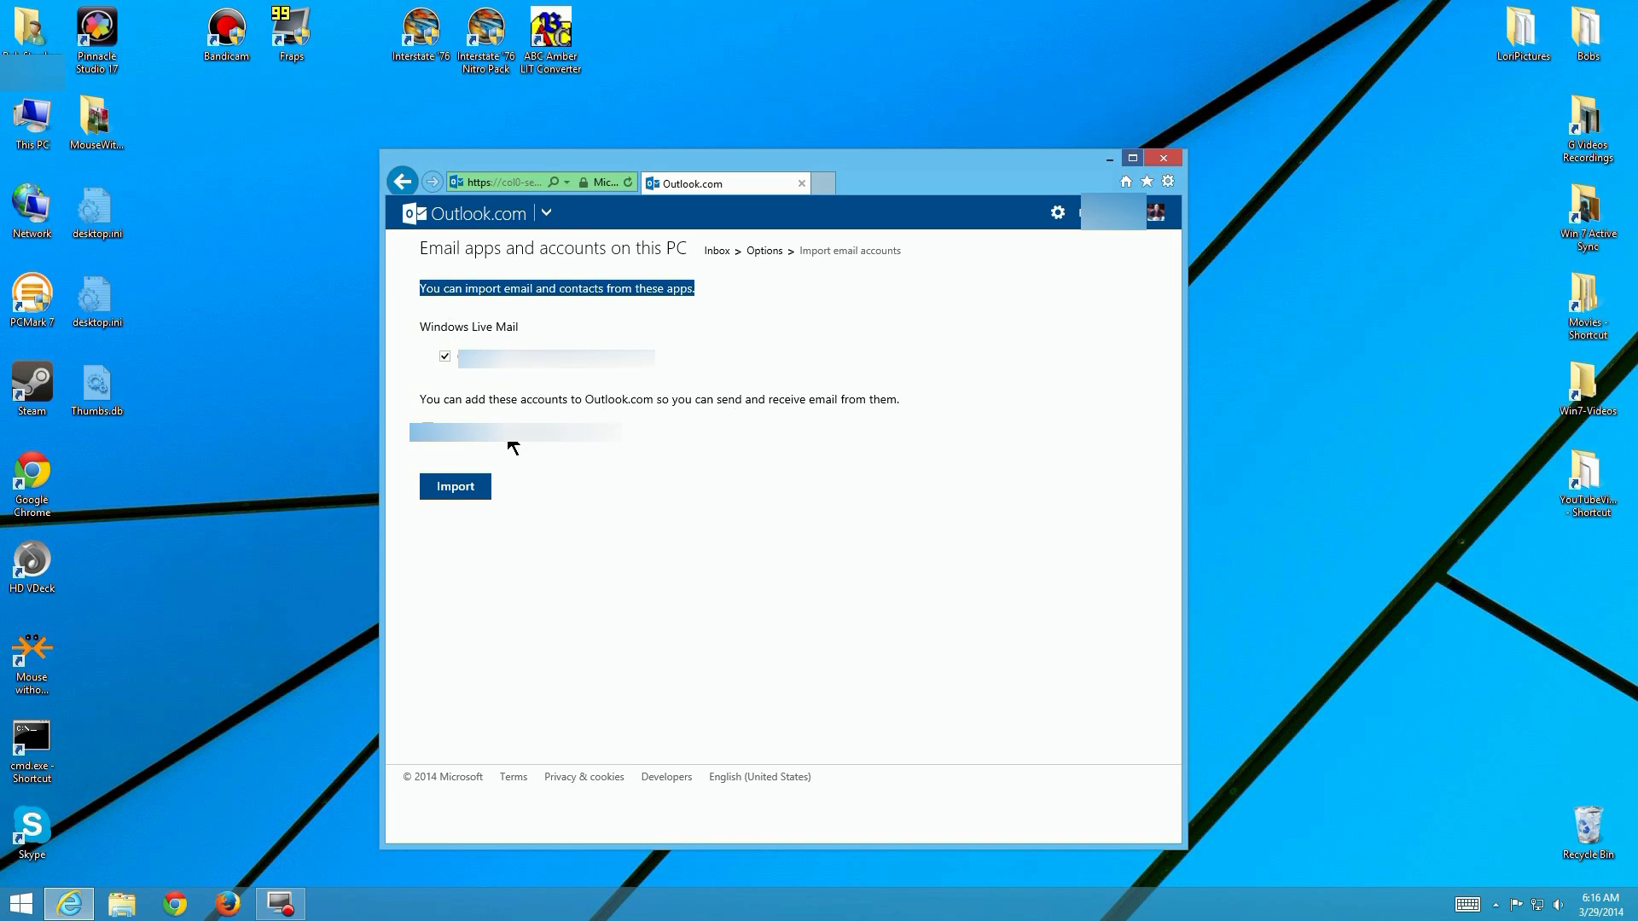
click(444, 488)
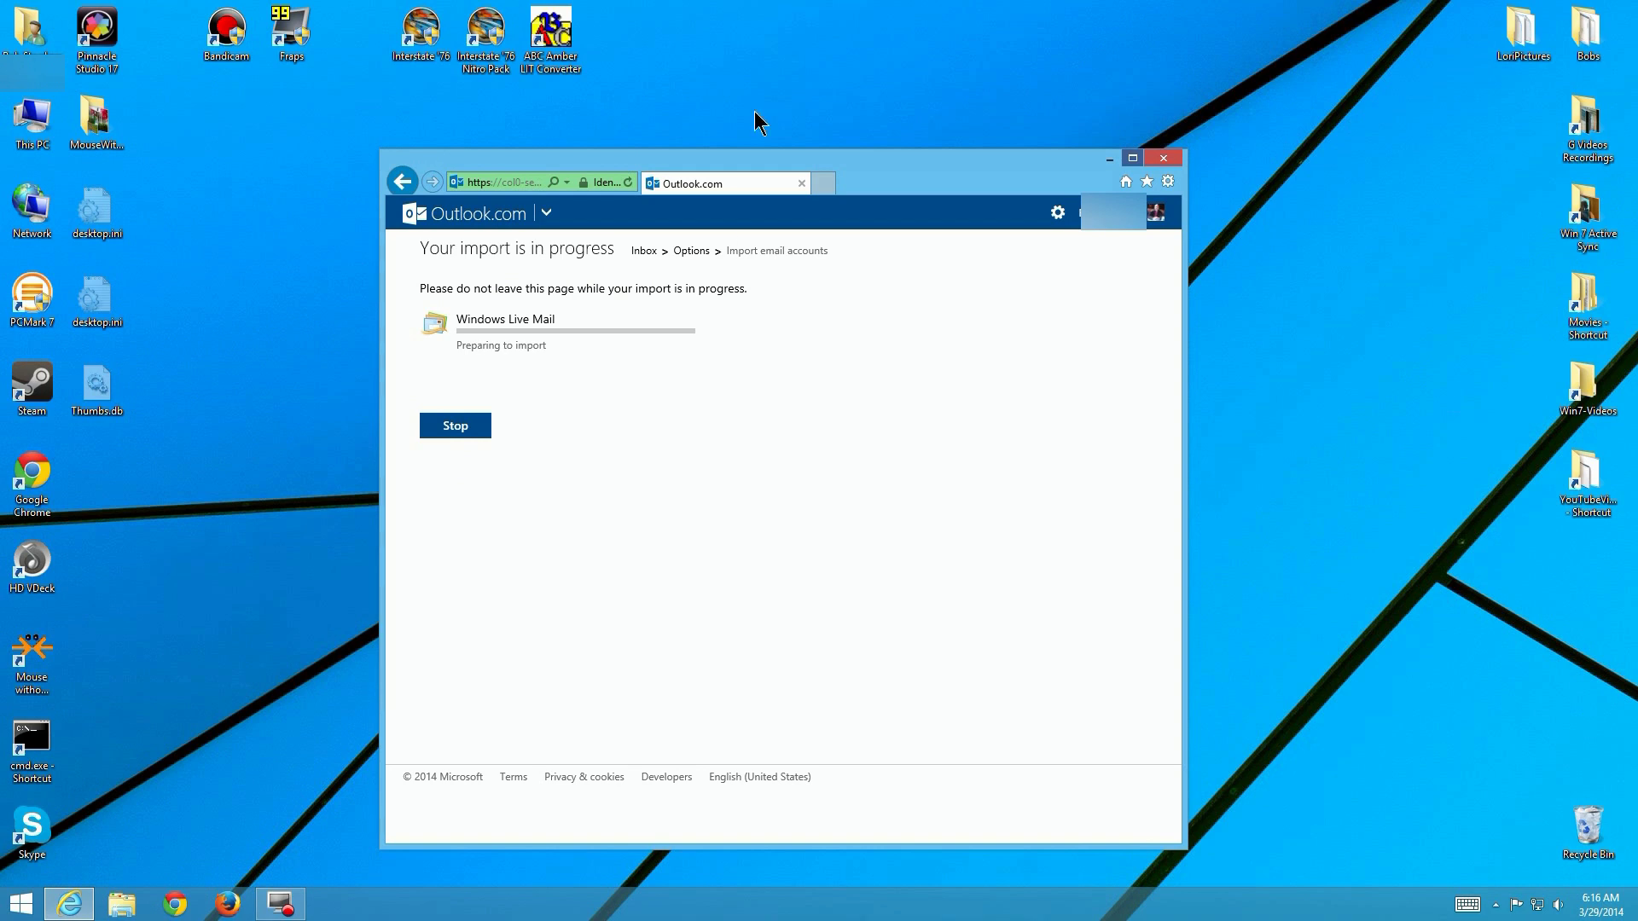
Step: Wait for the import, view details confirming 533 of 534 messages imported, and close them
drag(419, 289, 763, 301)
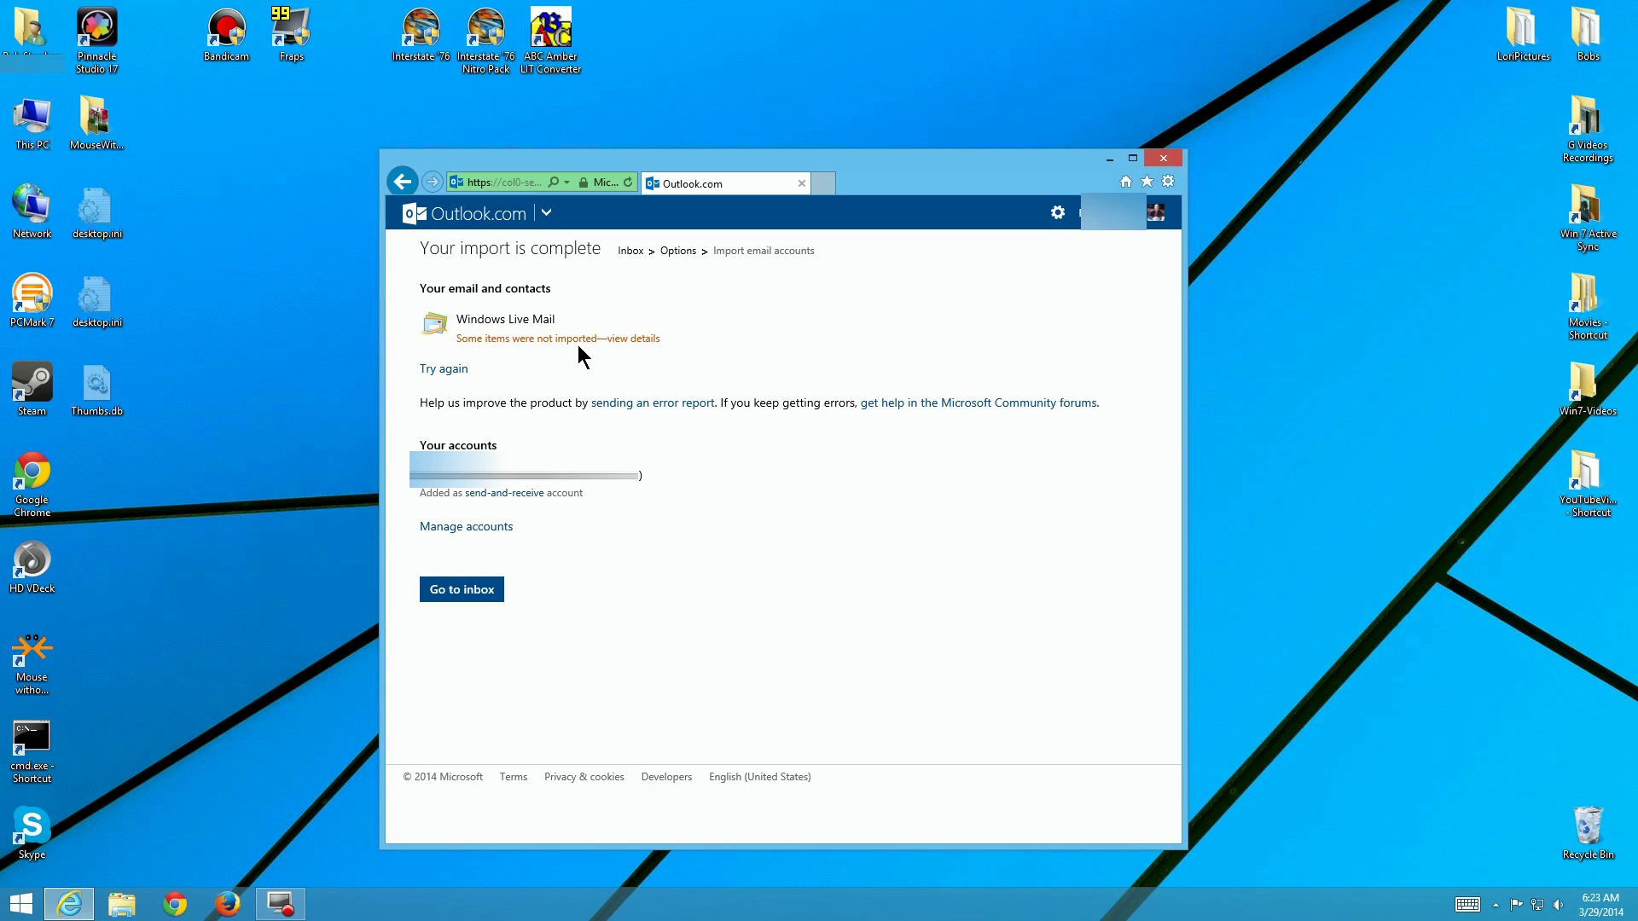
click(613, 339)
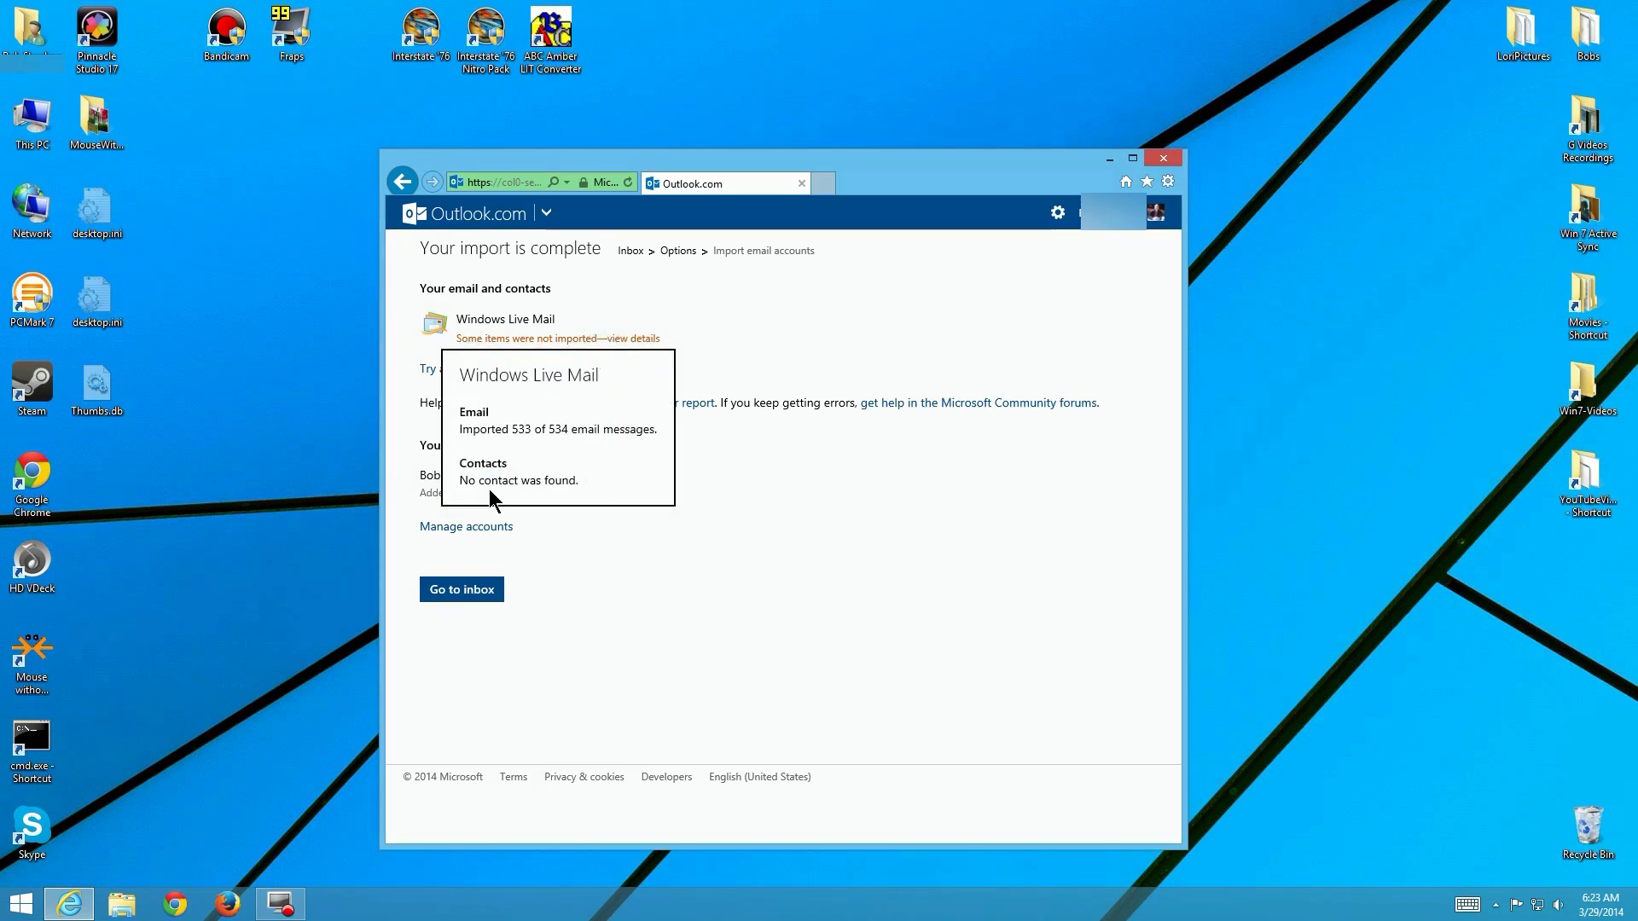
drag(512, 429, 646, 435)
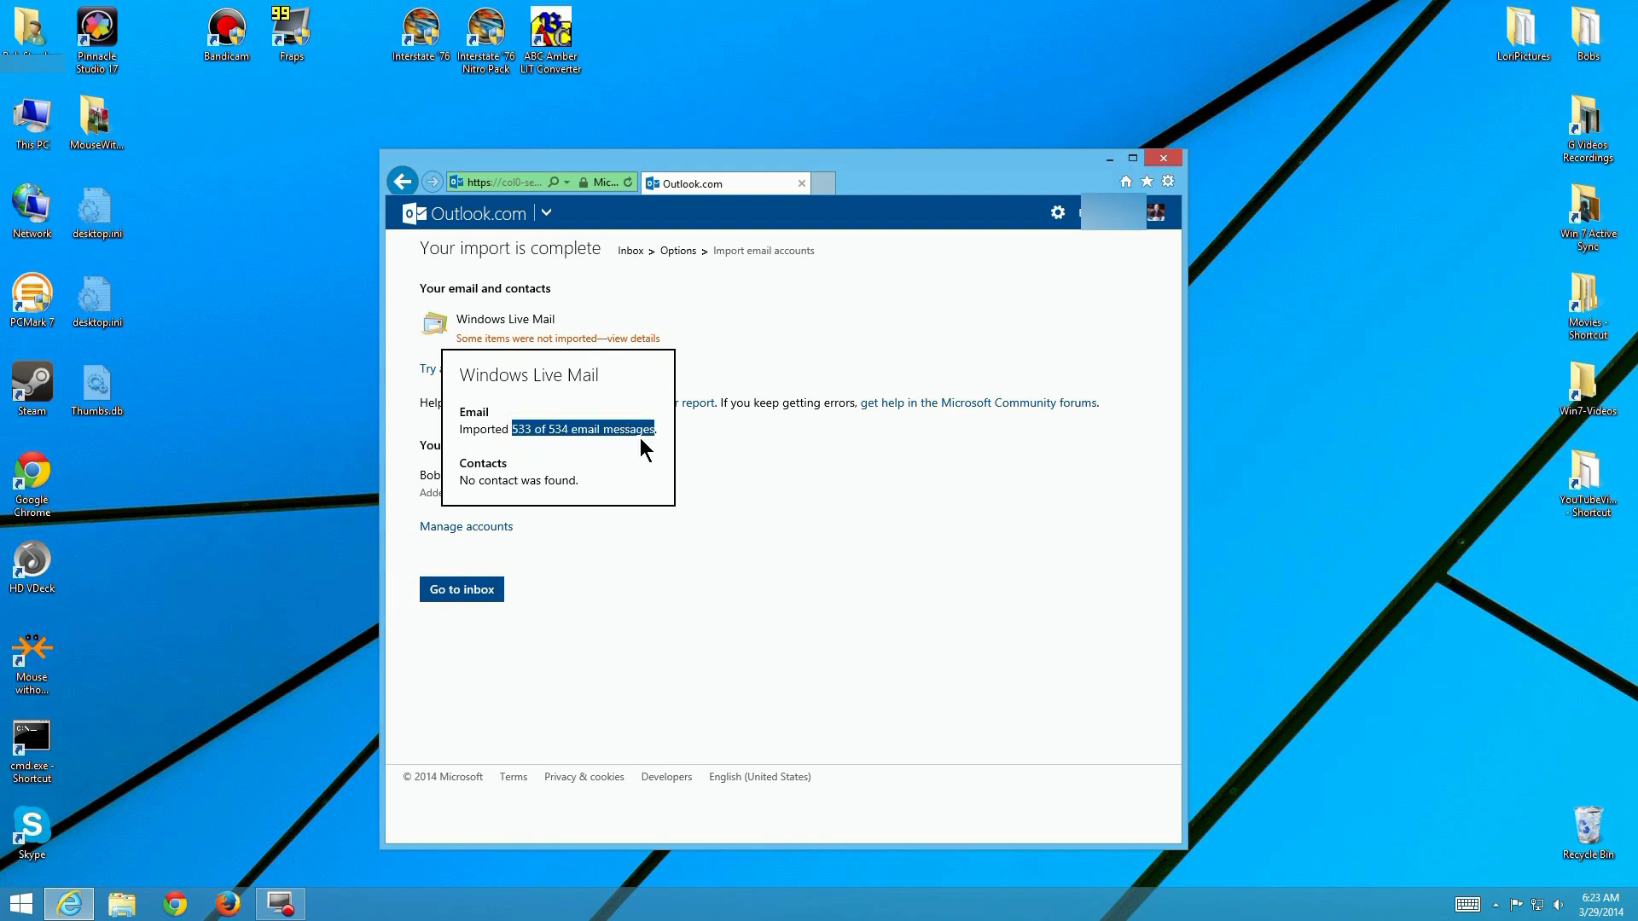
click(452, 589)
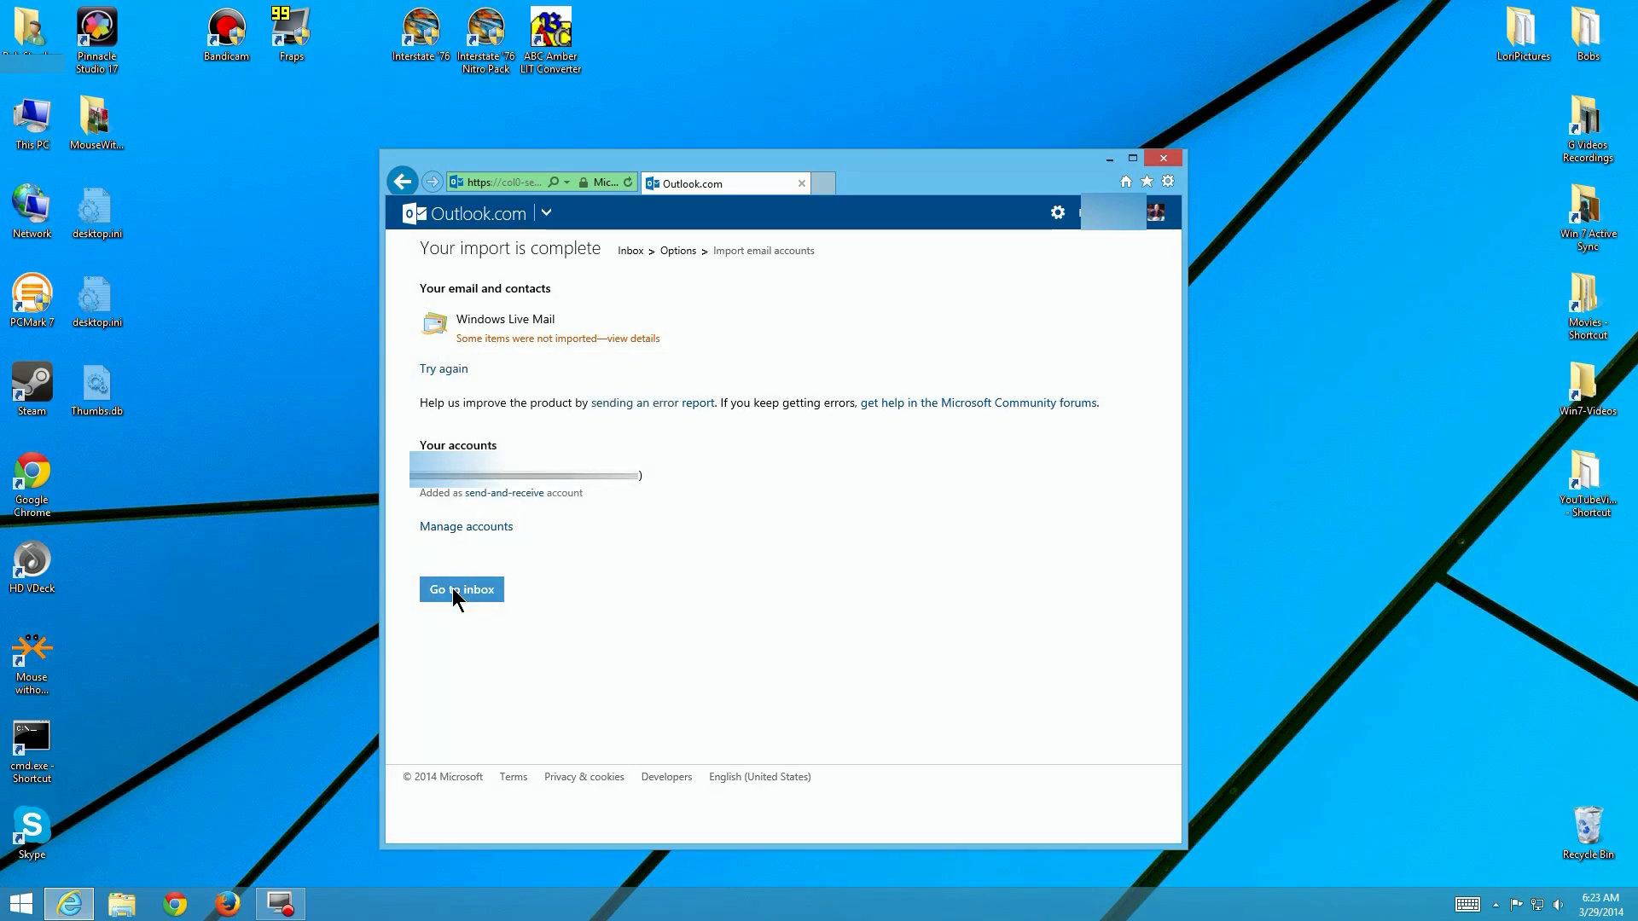
Step: Go to the inbox, star the imported Windows Live Mail [Inbox] folder under Folders, and open it
click(464, 589)
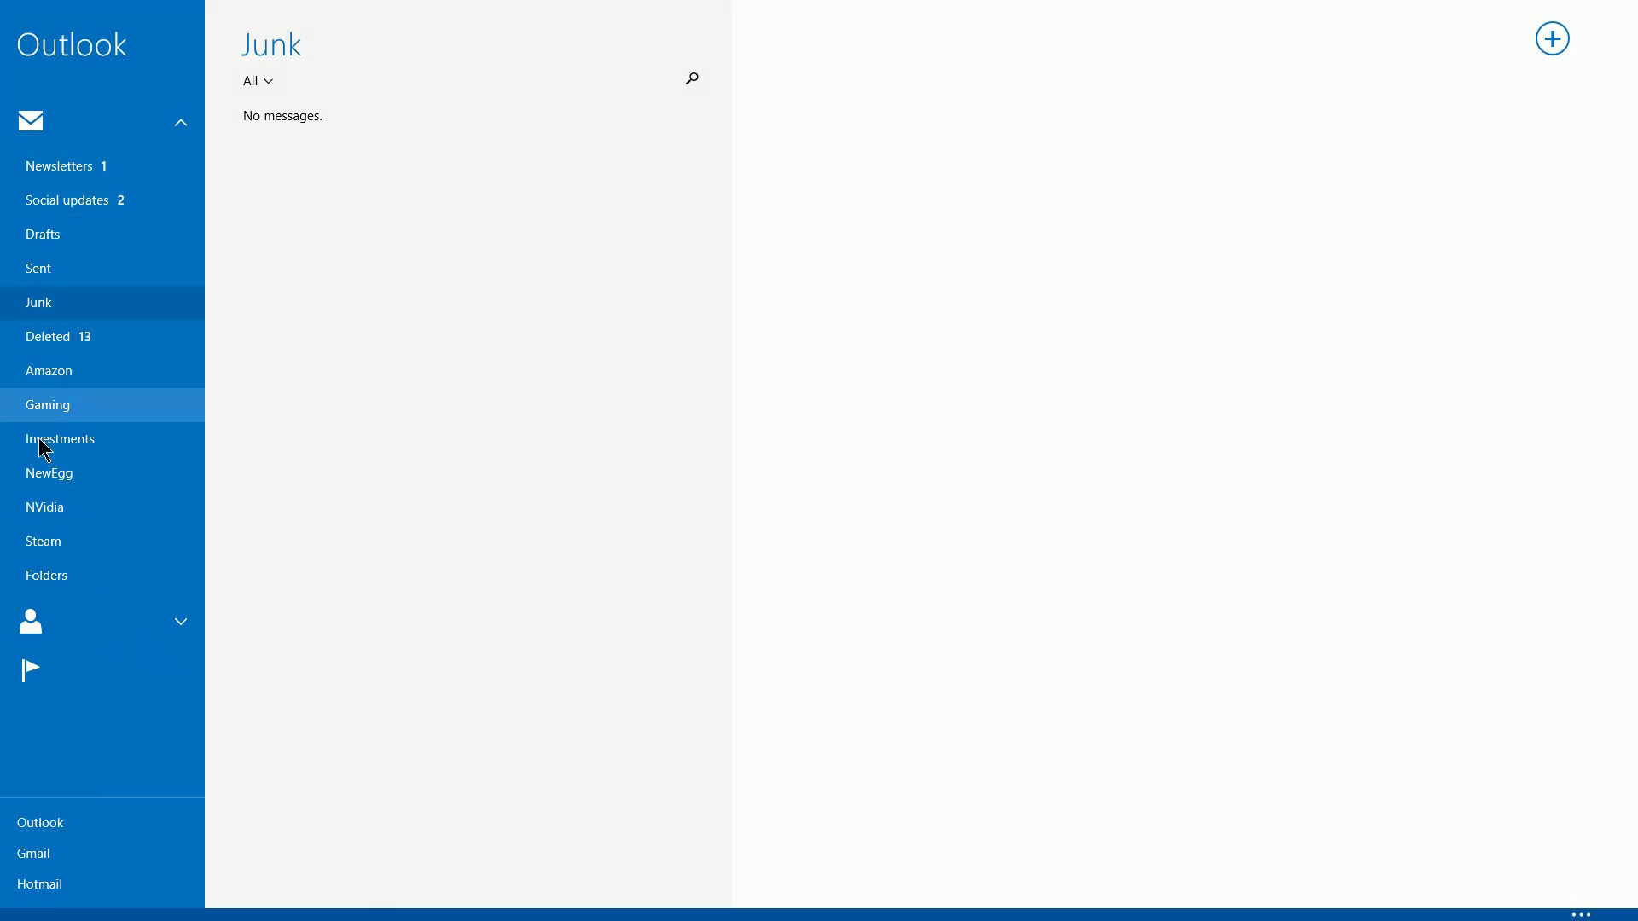
click(46, 577)
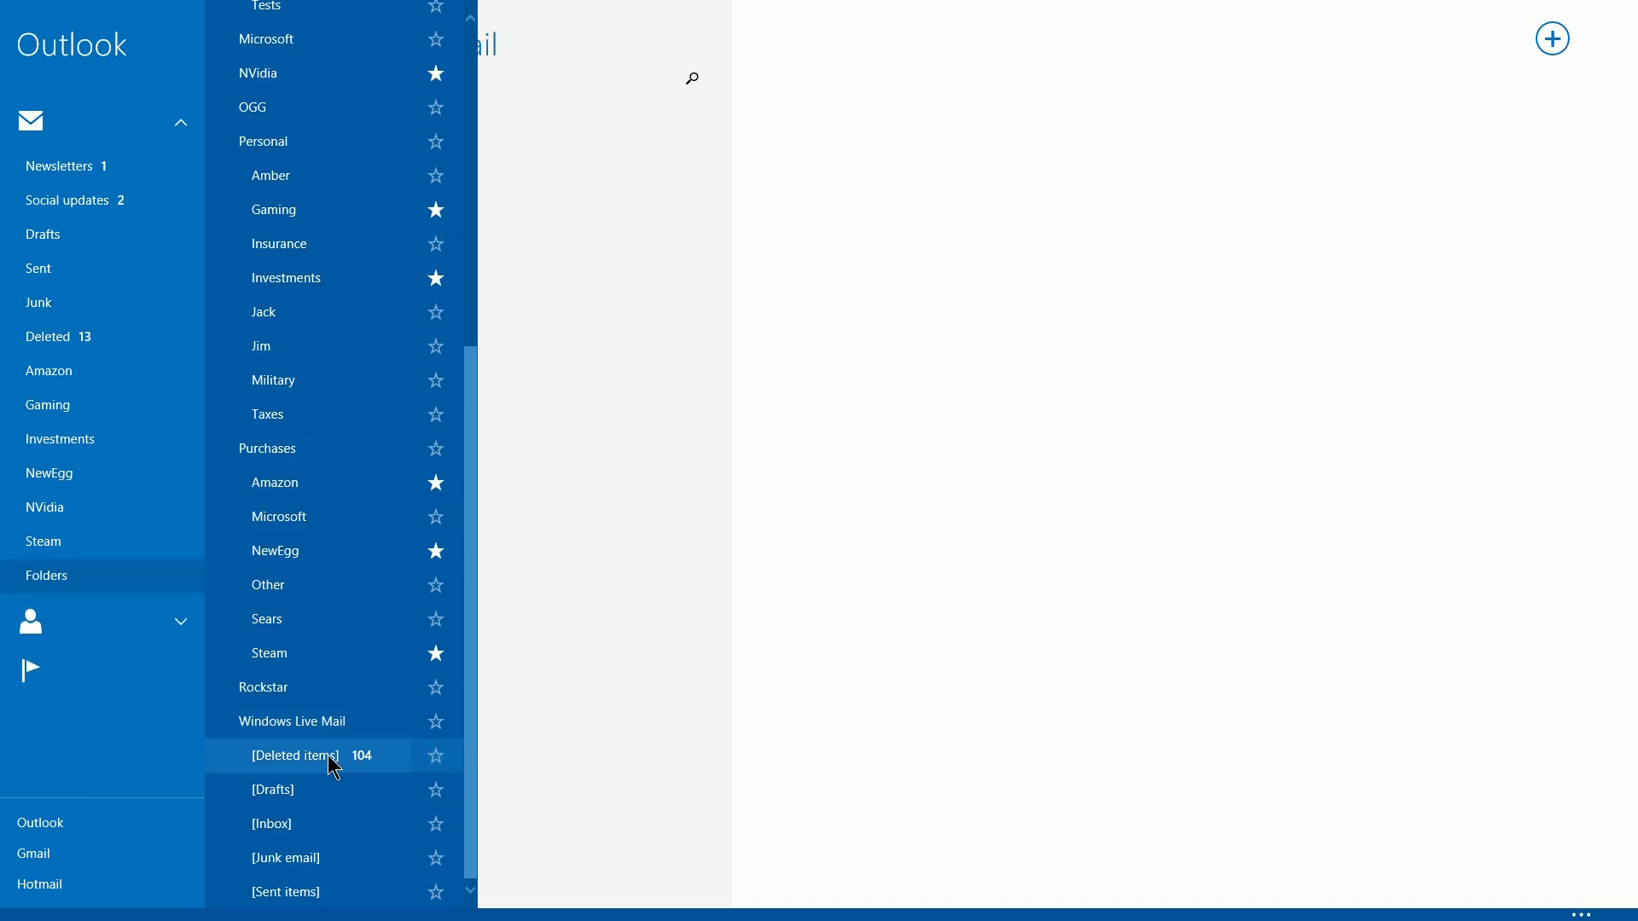
click(437, 823)
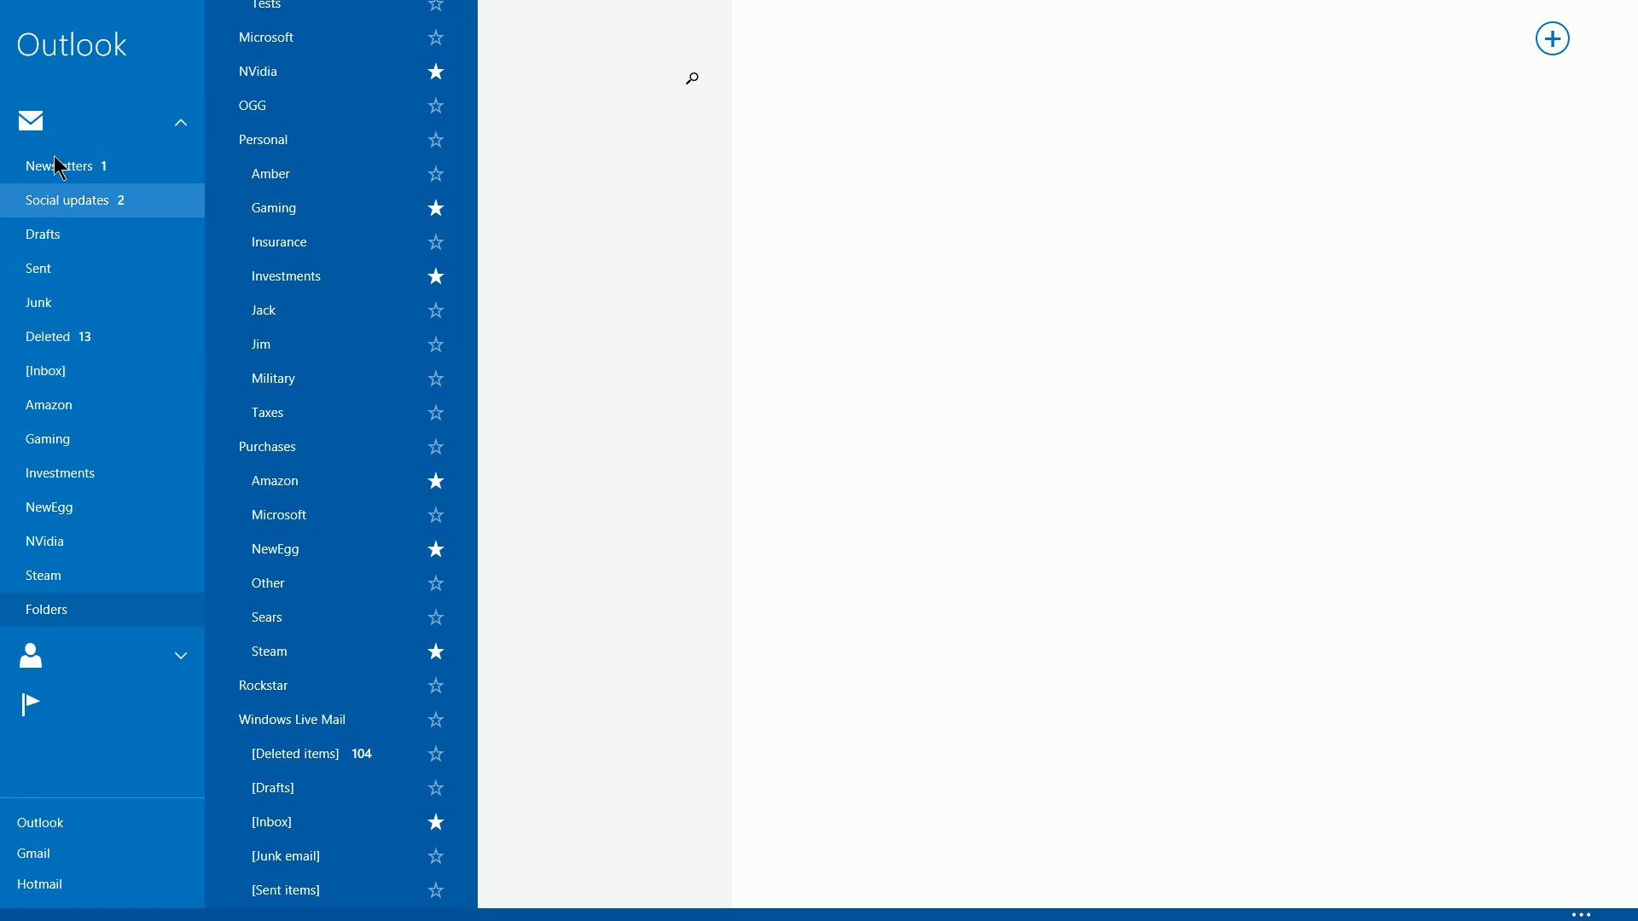
click(47, 384)
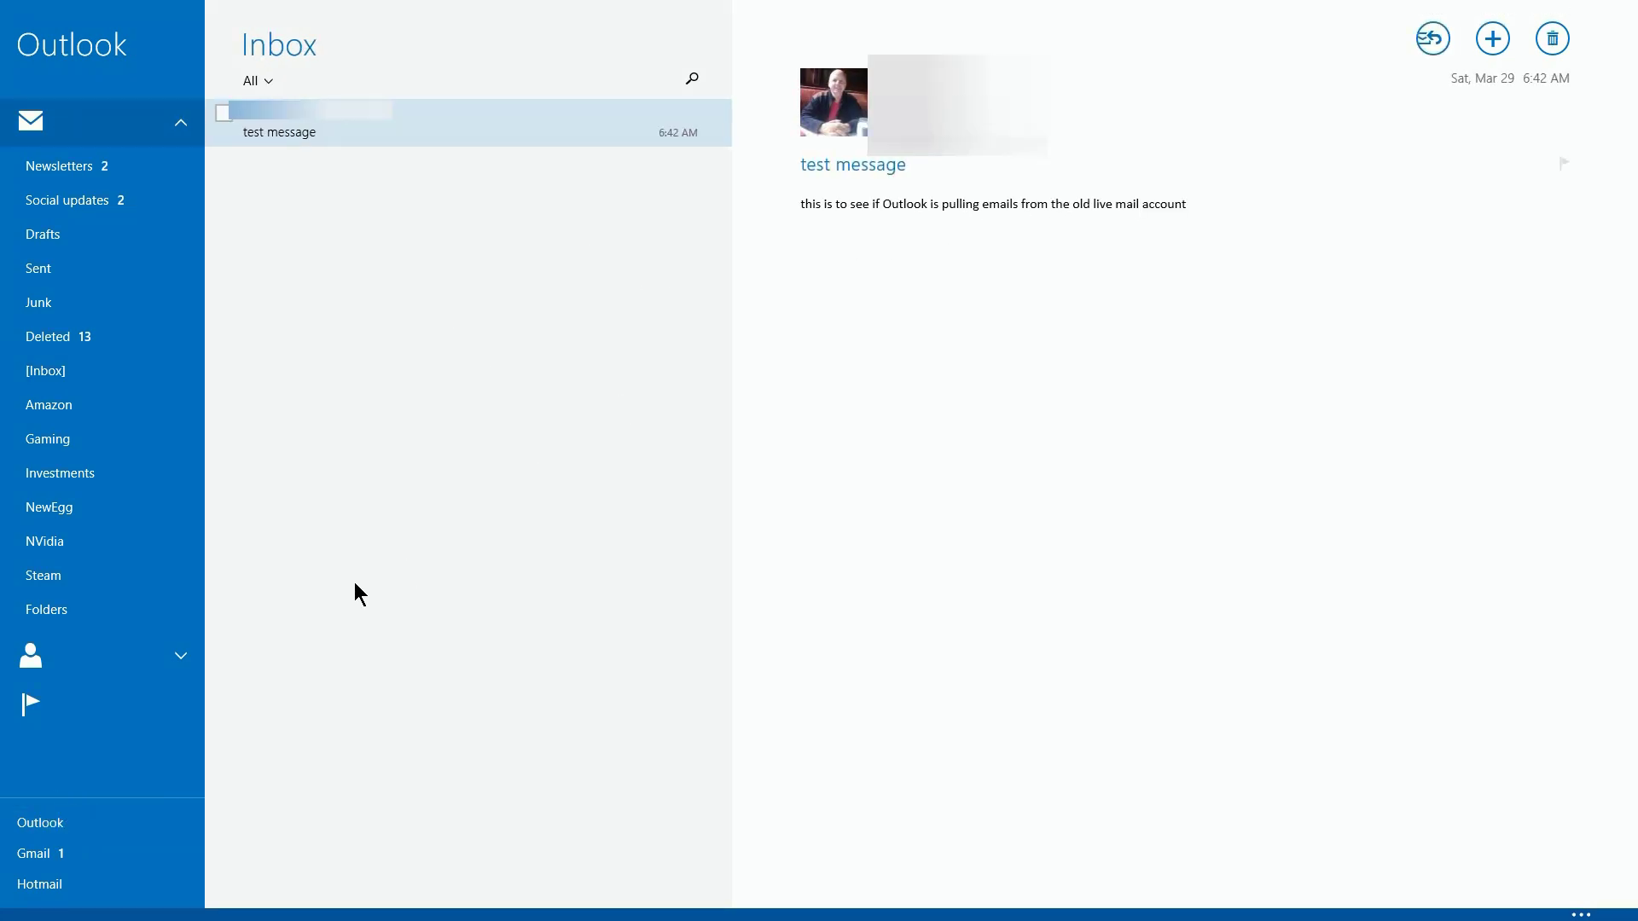
click(60, 372)
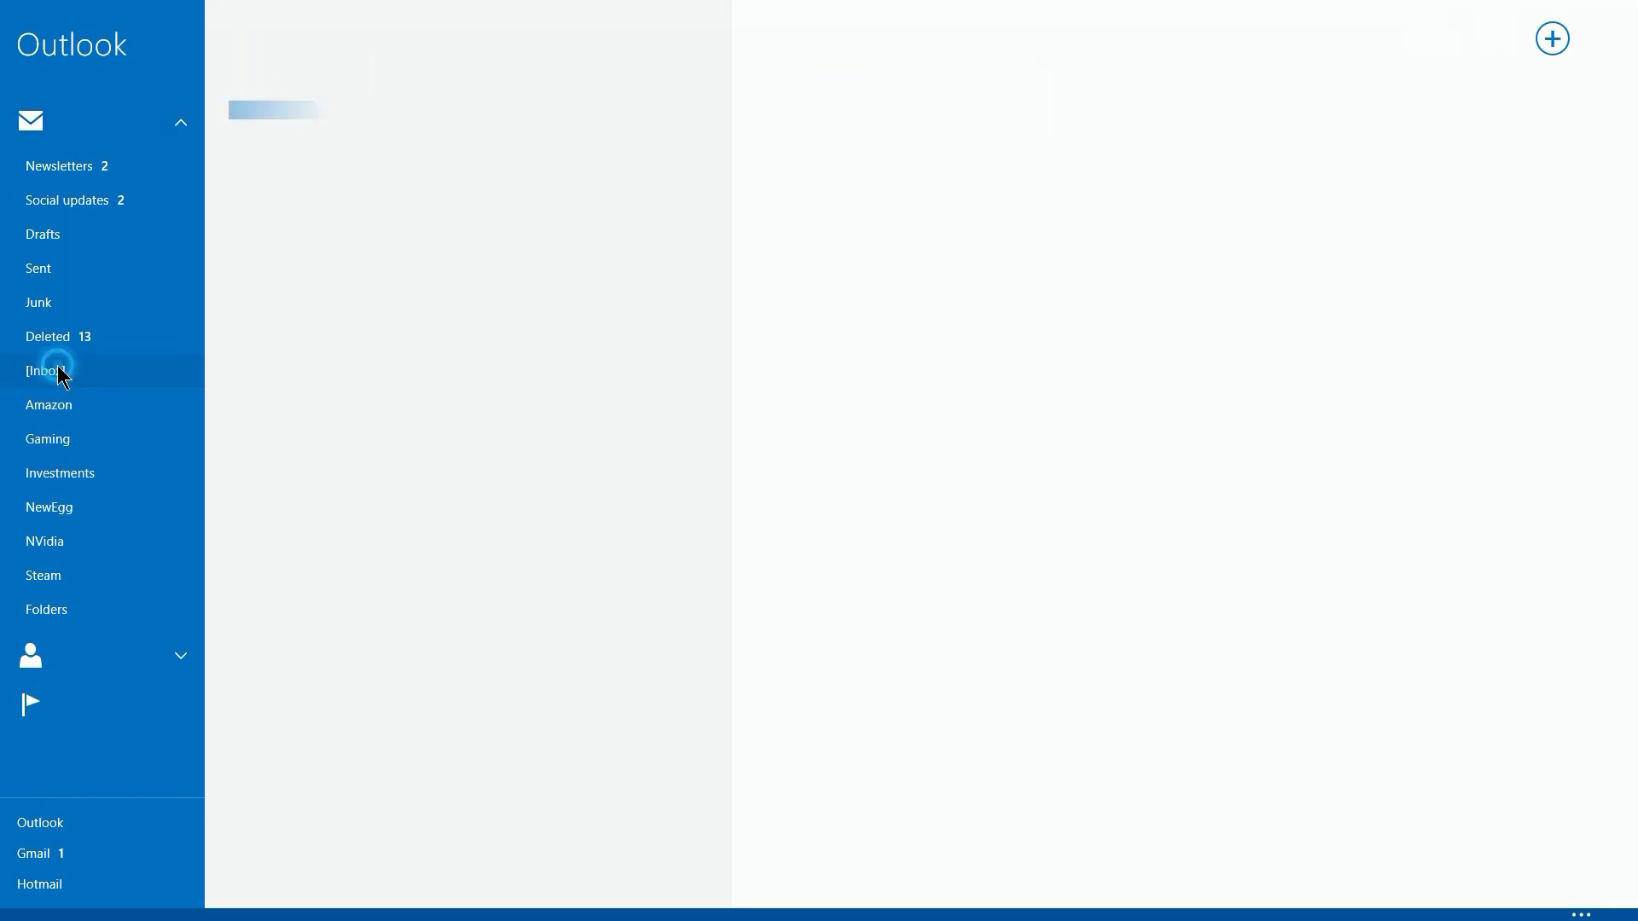